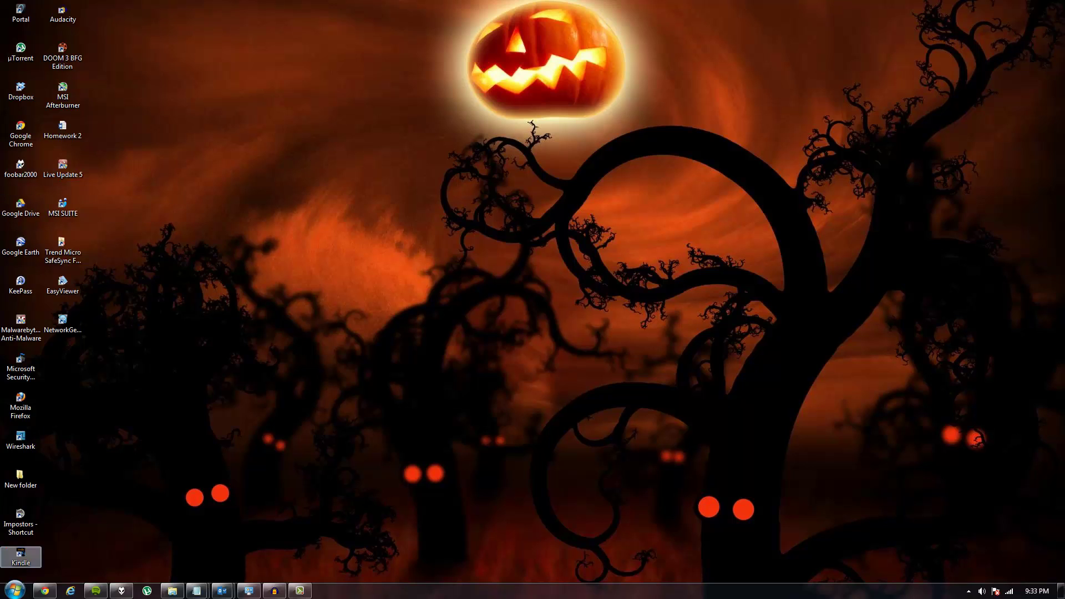
Step: Open the Computer window from the Start menu and move it to the upper left
click(13, 590)
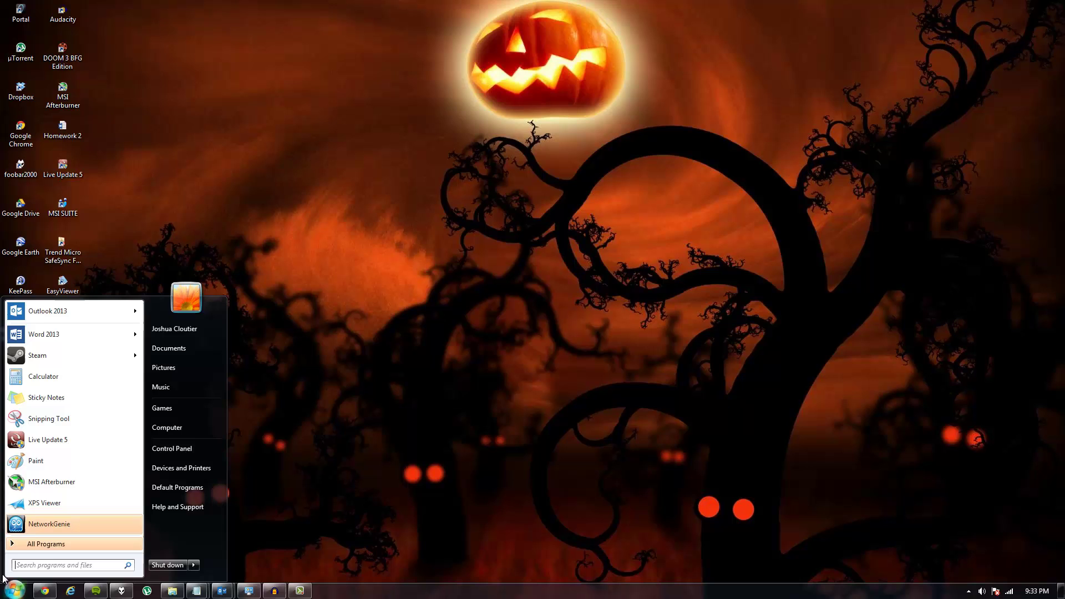
click(169, 425)
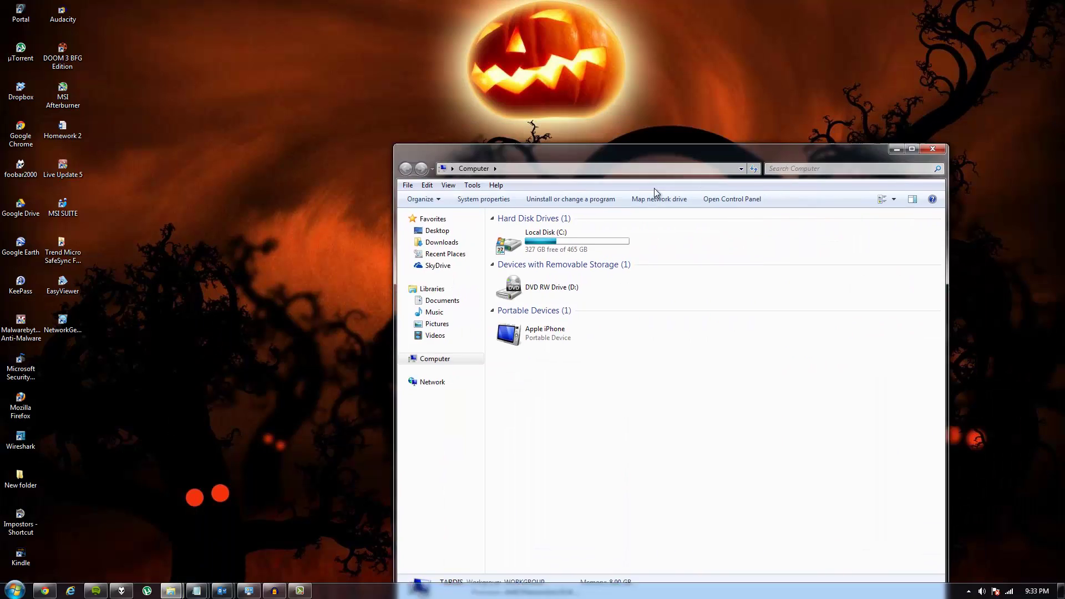
drag(669, 147, 474, 33)
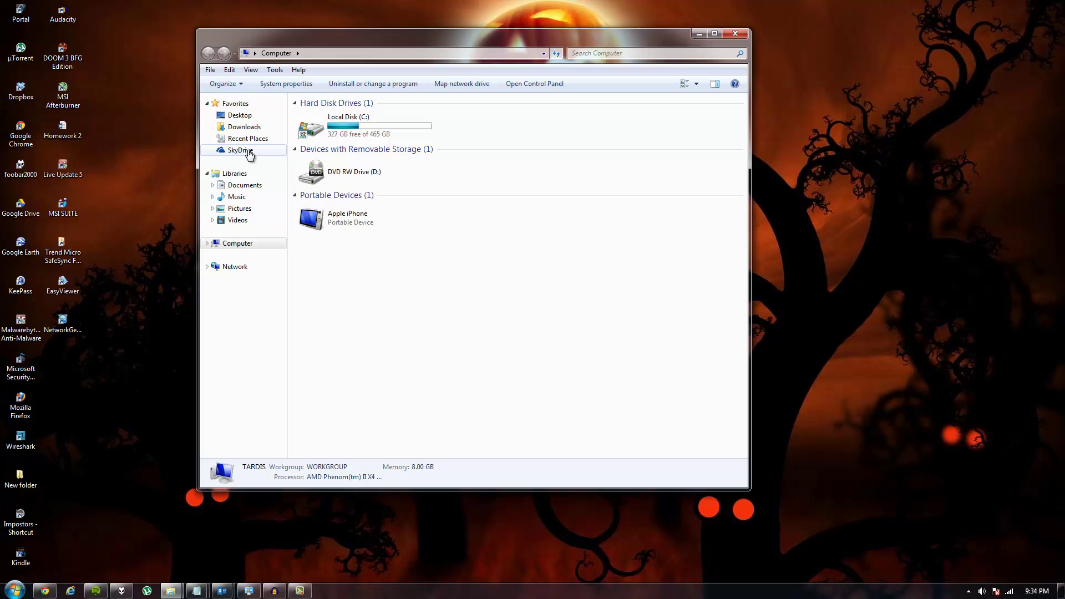
key(super)
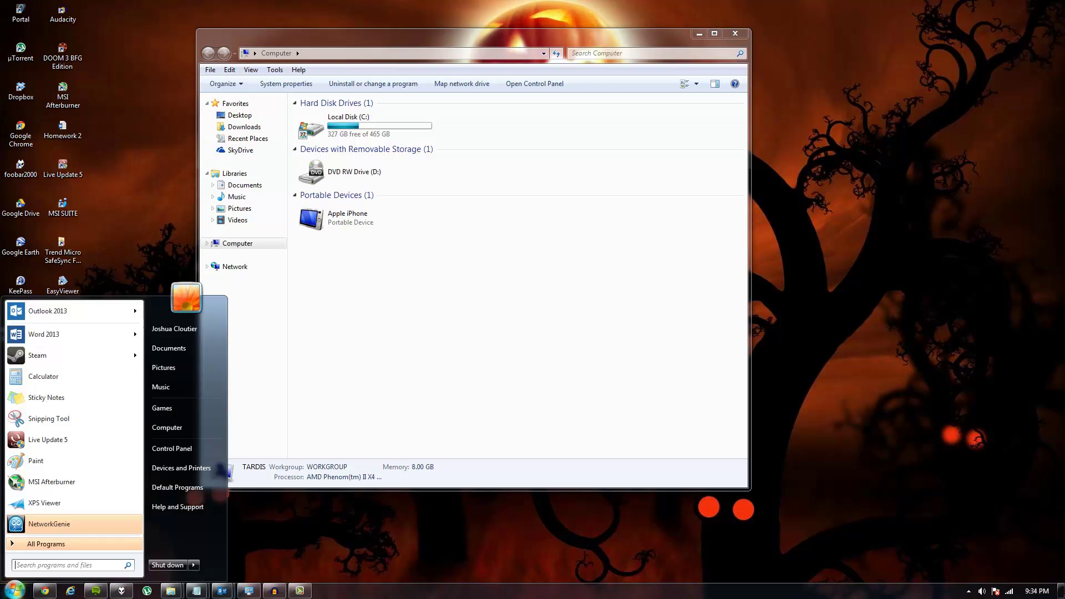
text(cmd)
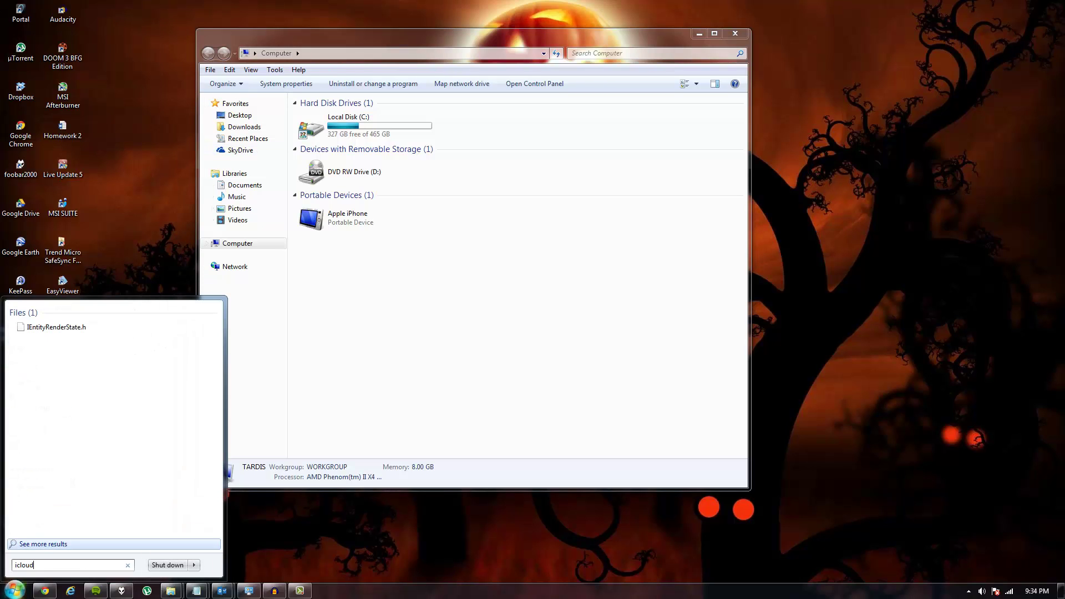
key(Escape)
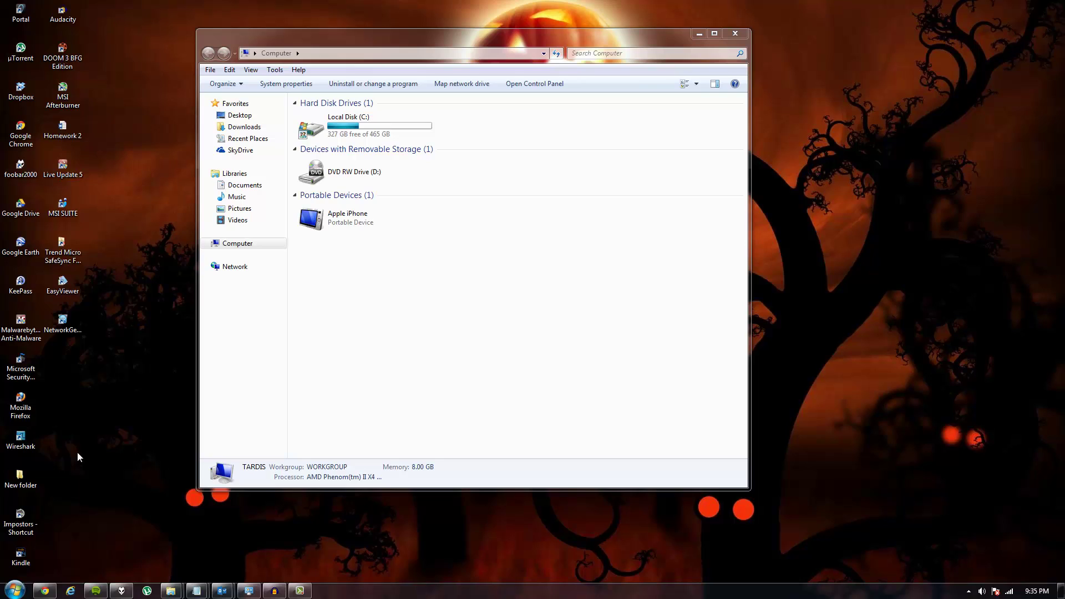
right_click(111, 466)
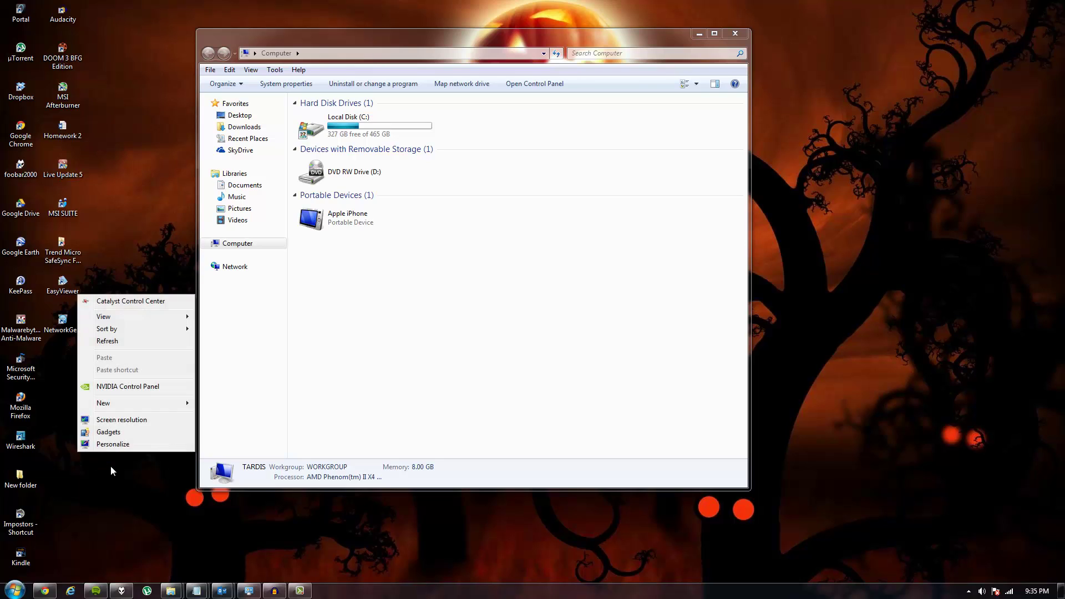
key(Escape)
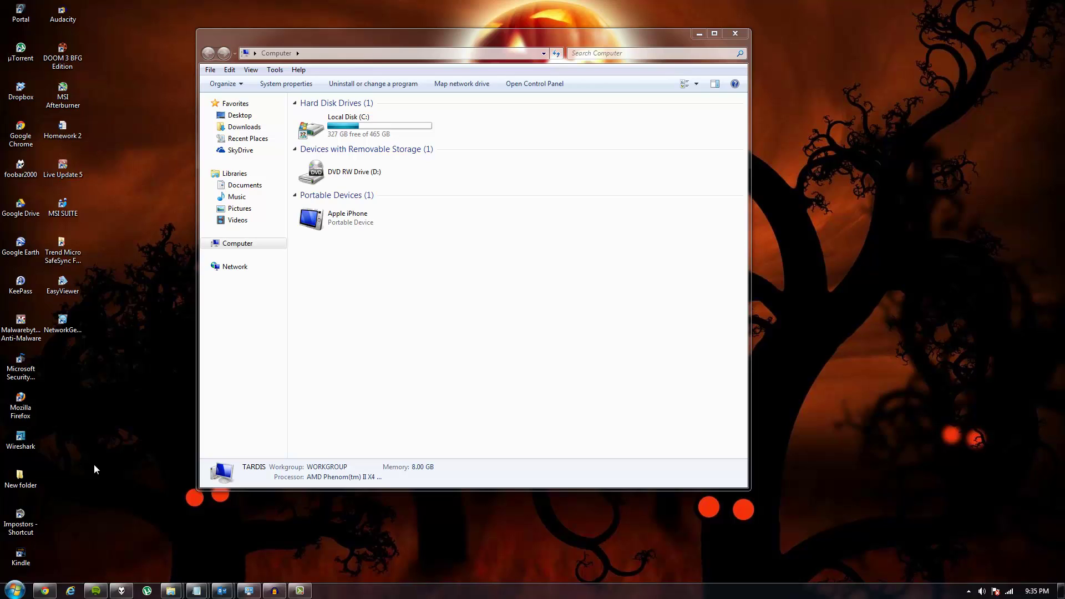
Step: Launch Word 2013 from the Start menu
click(15, 590)
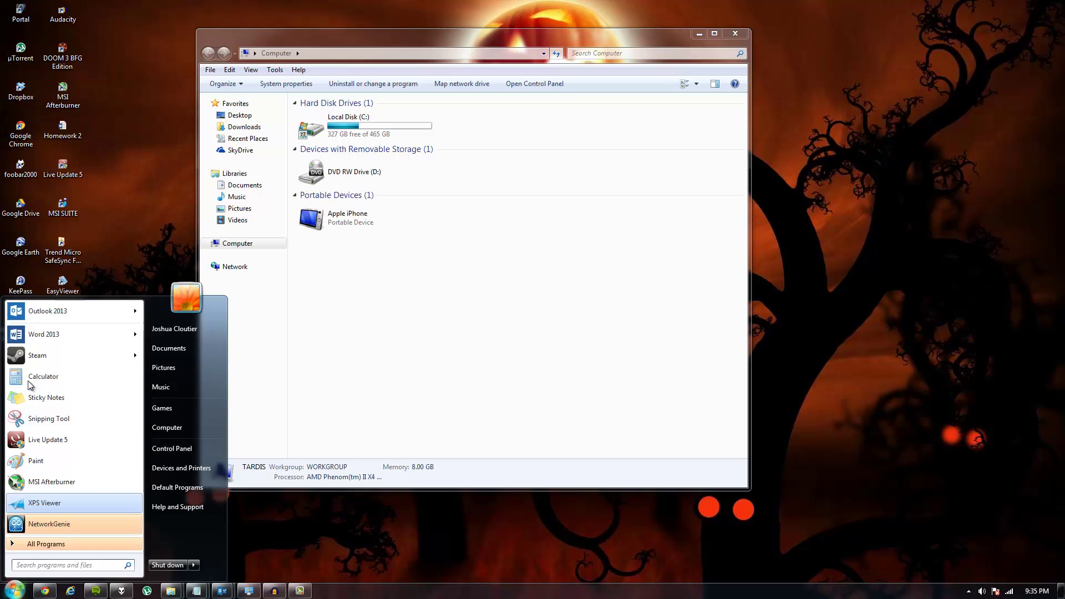
mouse_move(61, 338)
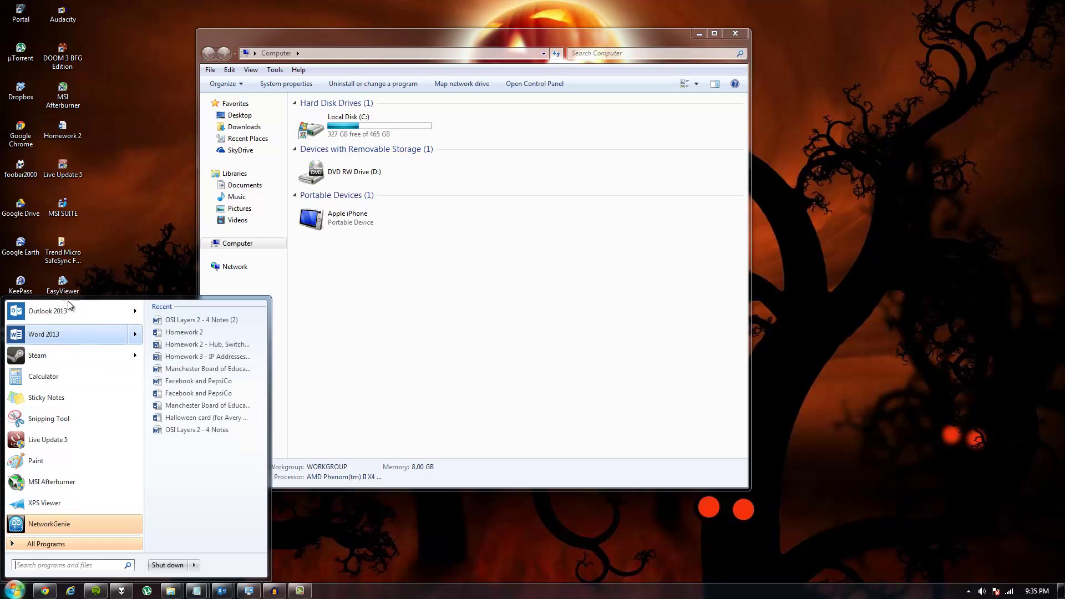
click(52, 332)
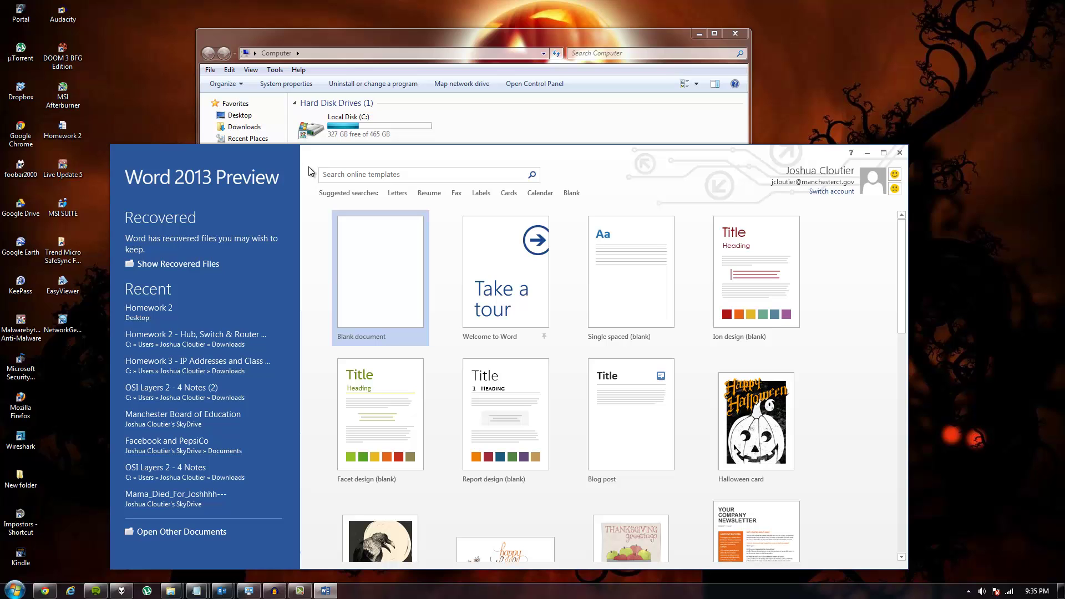
Step: Minimize the Computer window, reposition Word, and browse the template gallery
click(699, 34)
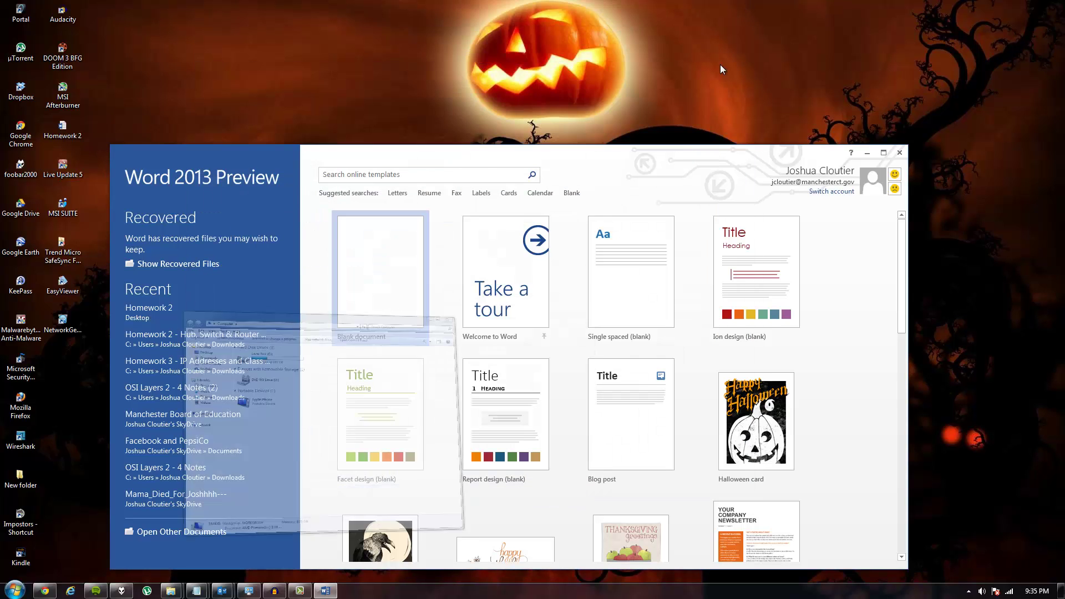
drag(654, 149, 634, 54)
scroll(537, 231, down, 5)
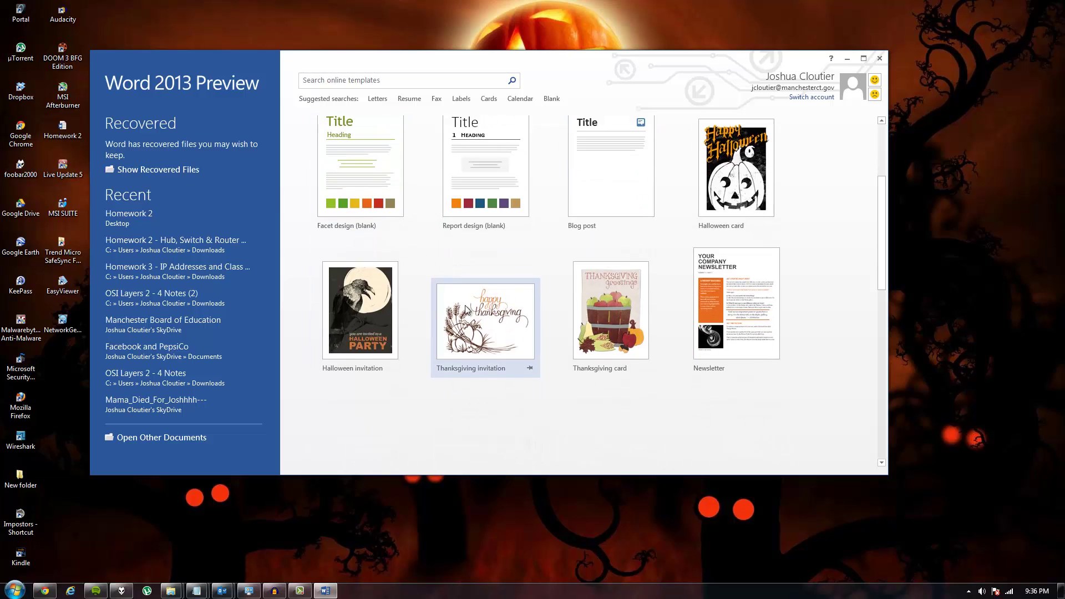
scroll(464, 196, up, 5)
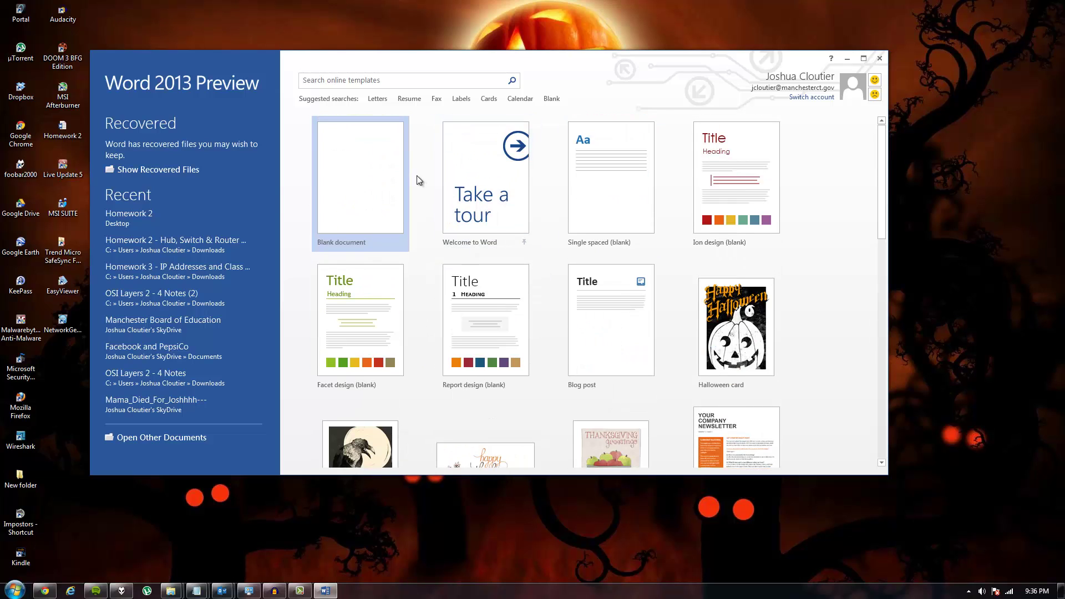
scroll(412, 177, down, 8)
scroll(411, 176, down, 2)
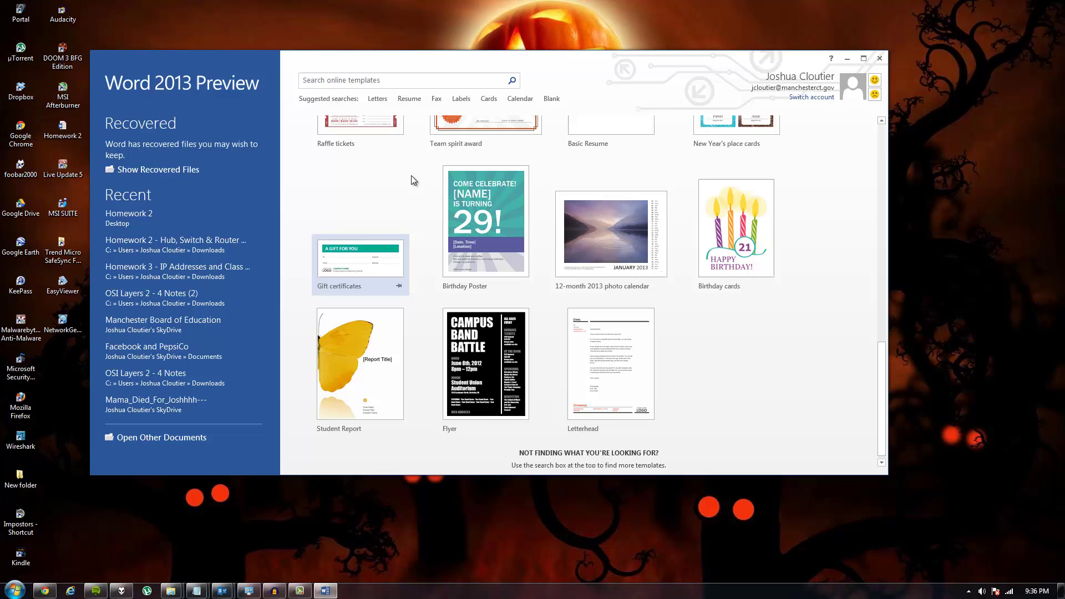
scroll(510, 226, up, 7)
scroll(511, 225, up, 5)
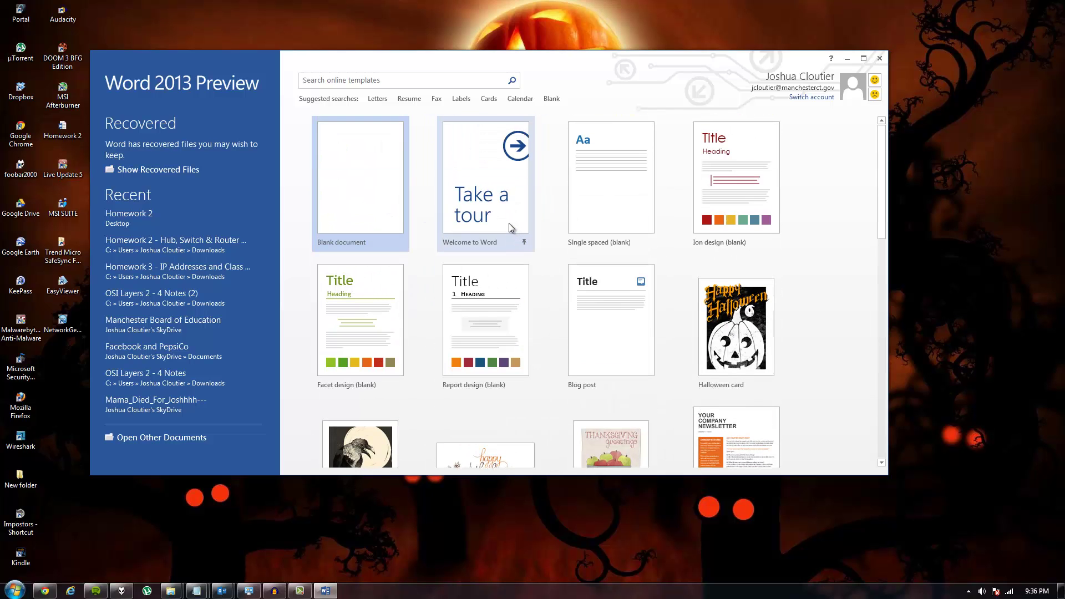
scroll(511, 227, down, 5)
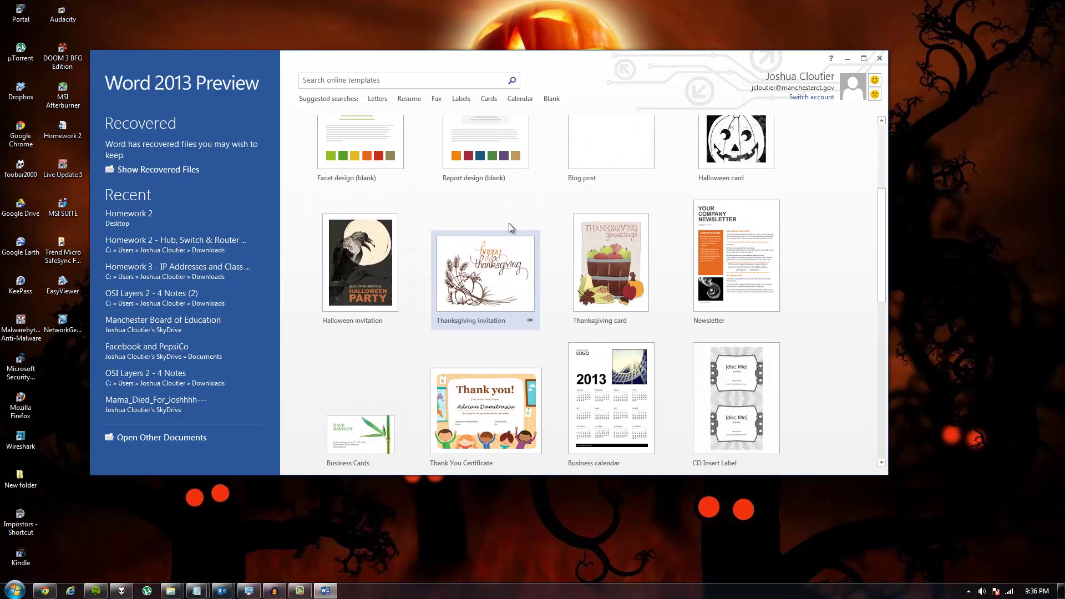
scroll(509, 224, down, 5)
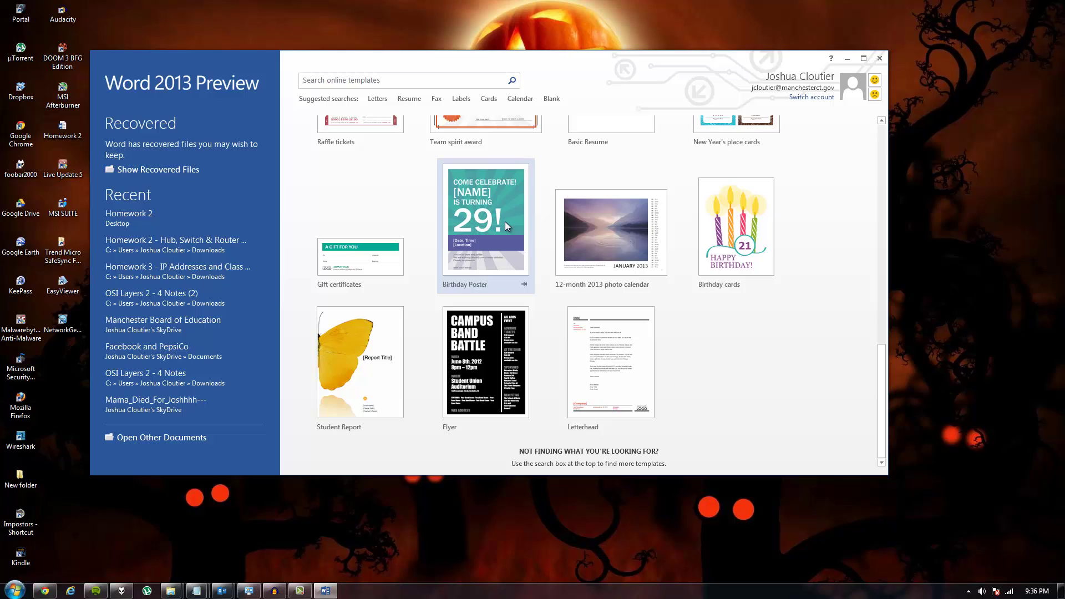
scroll(505, 221, up, 5)
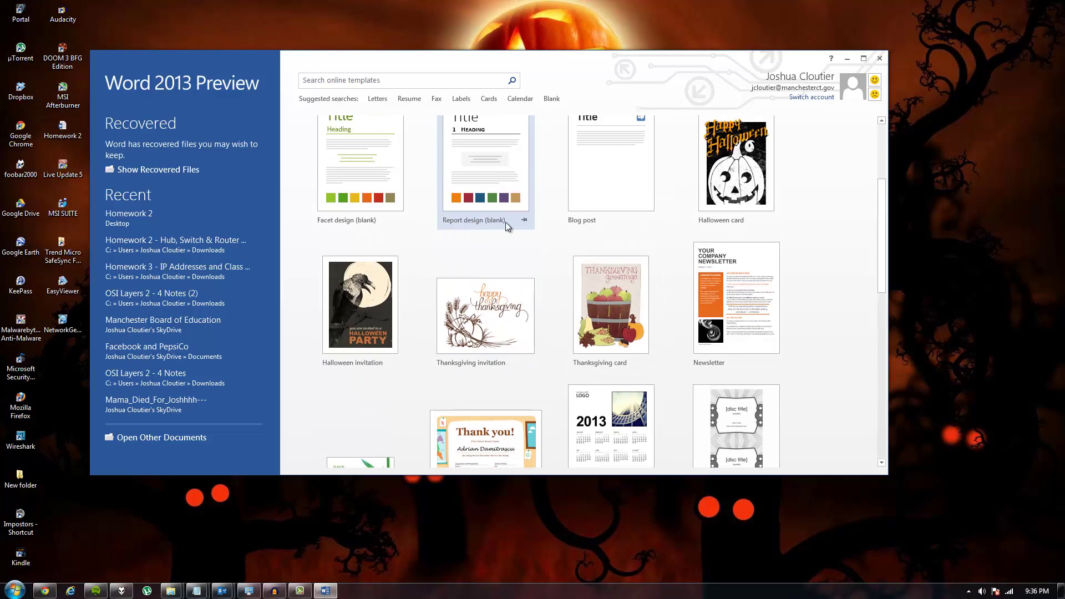
scroll(505, 221, down, 5)
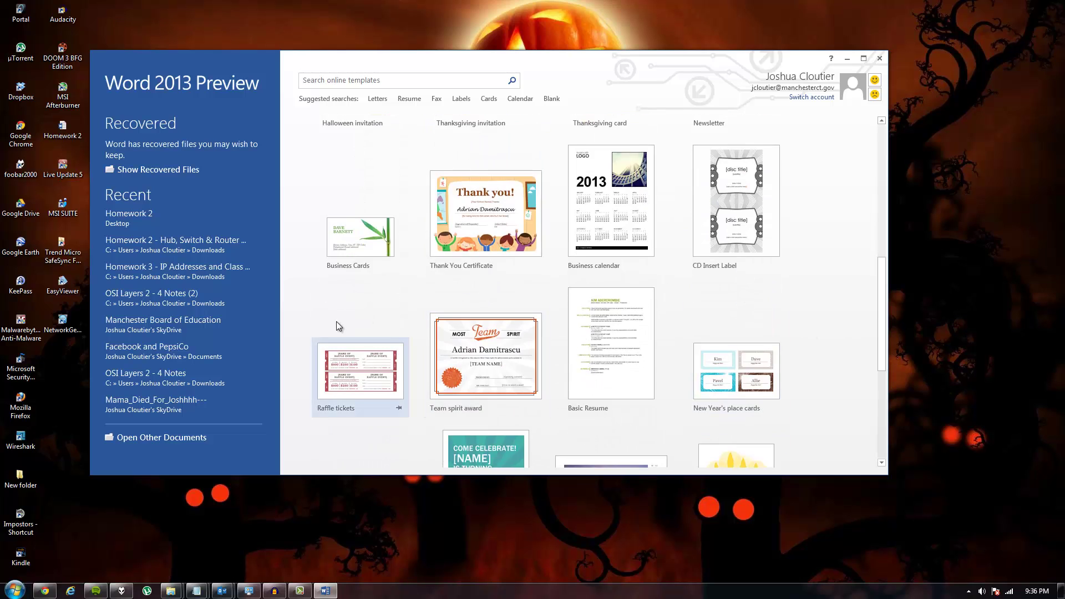
scroll(524, 400, down, 2)
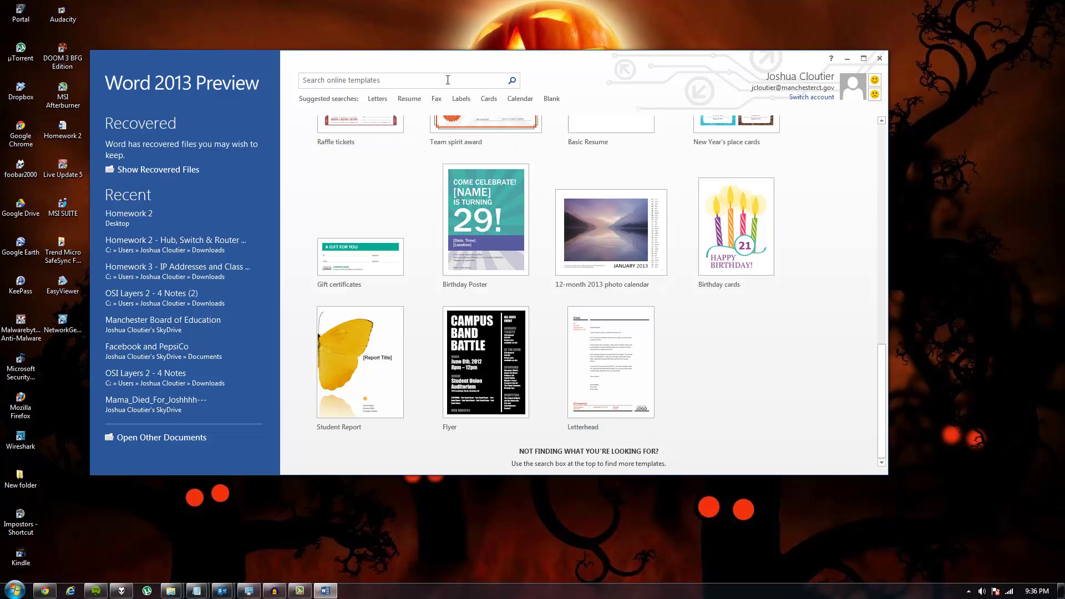
Step: Search the online templates for 'School Report'
click(410, 99)
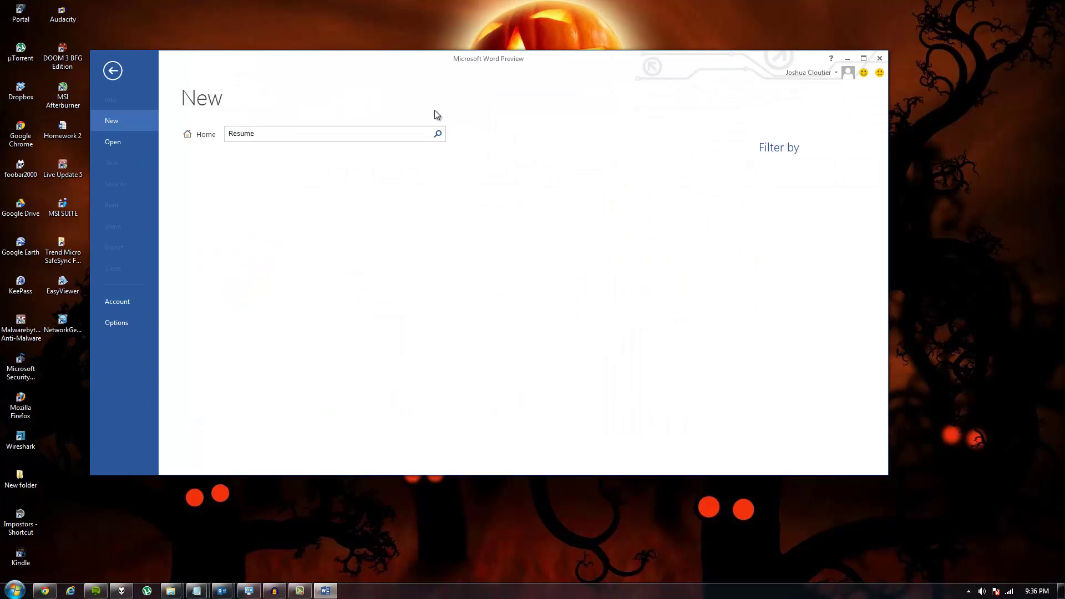
scroll(338, 272, down, 5)
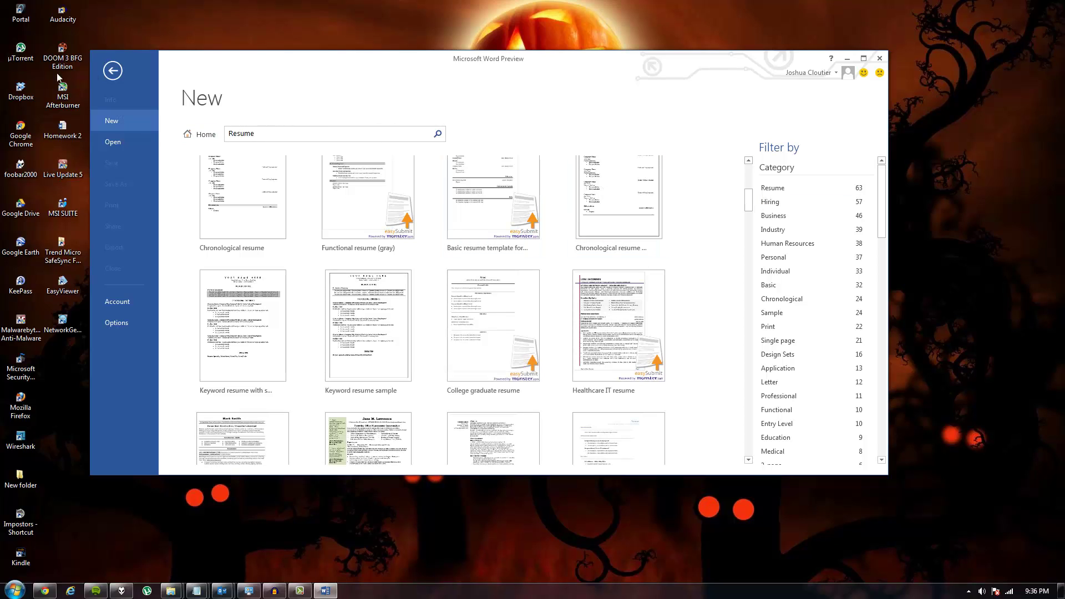
click(298, 140)
key(Home)
text(eS)
key(ctrl+a)
text(School Report)
key(Return)
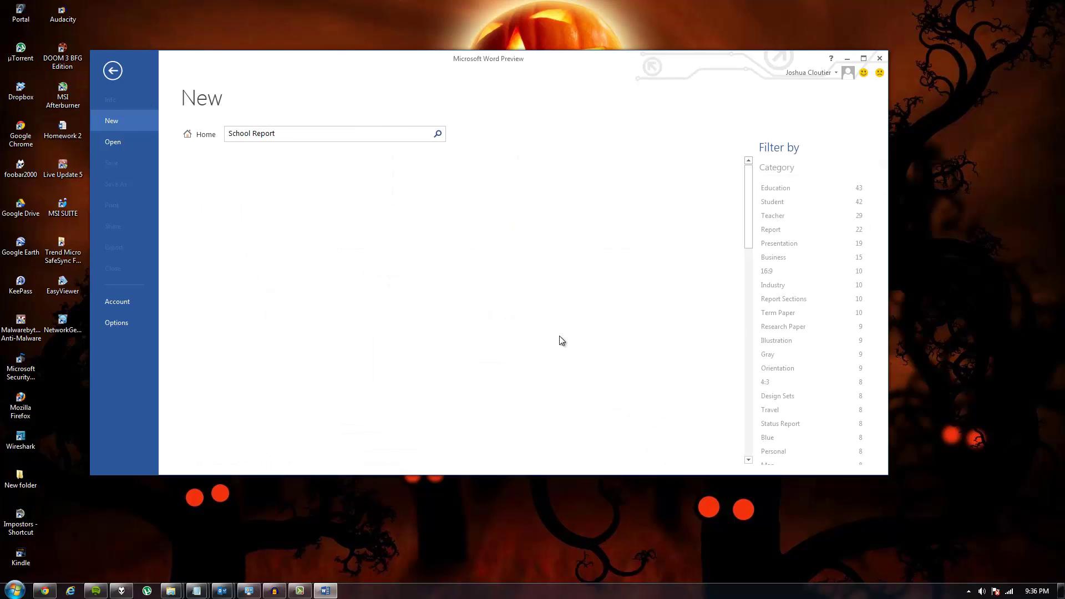
Step: Preview the School book report template, then create a document from it
click(369, 230)
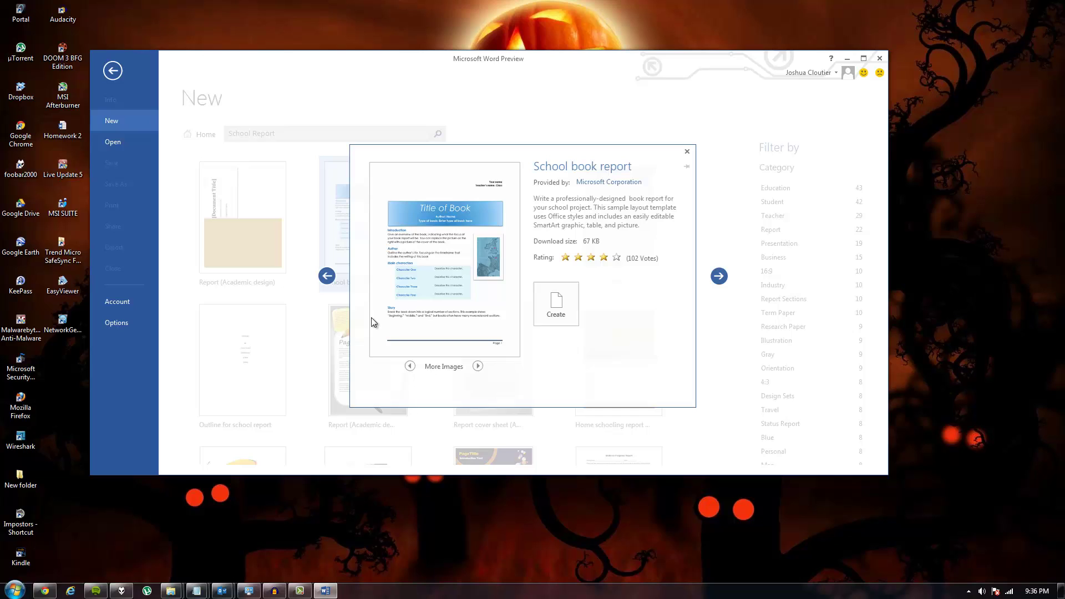
click(707, 274)
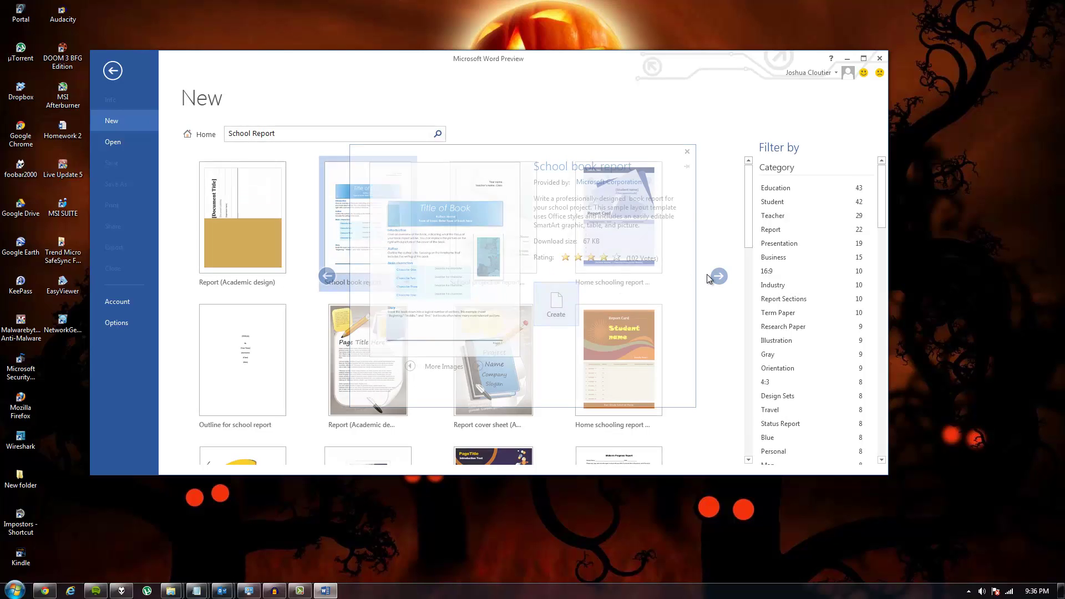
double_click(378, 190)
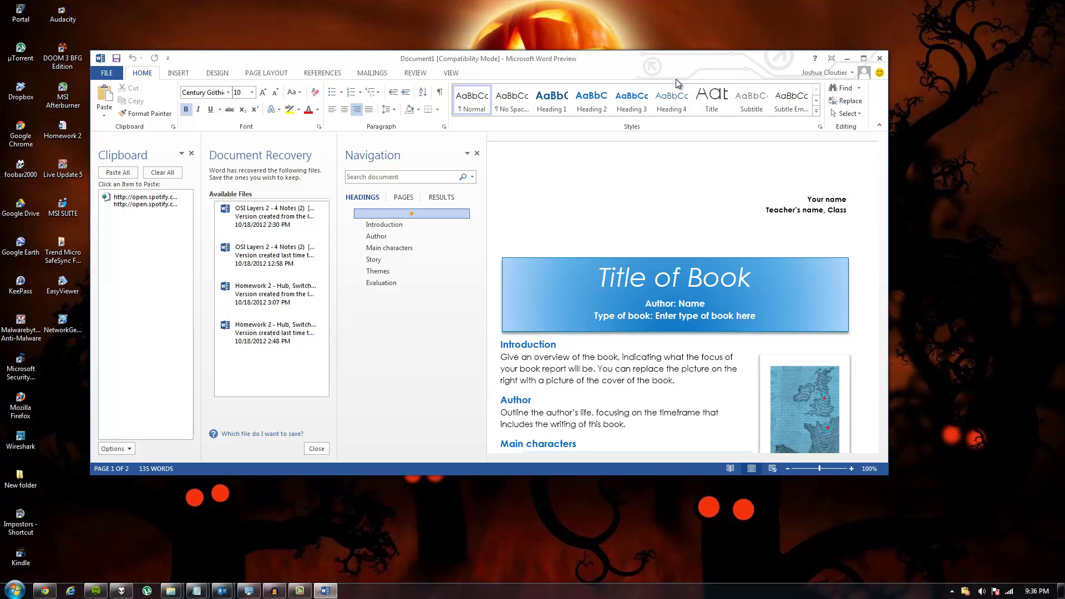
Step: Maximize the Word window and scroll through the report template
double_click(676, 79)
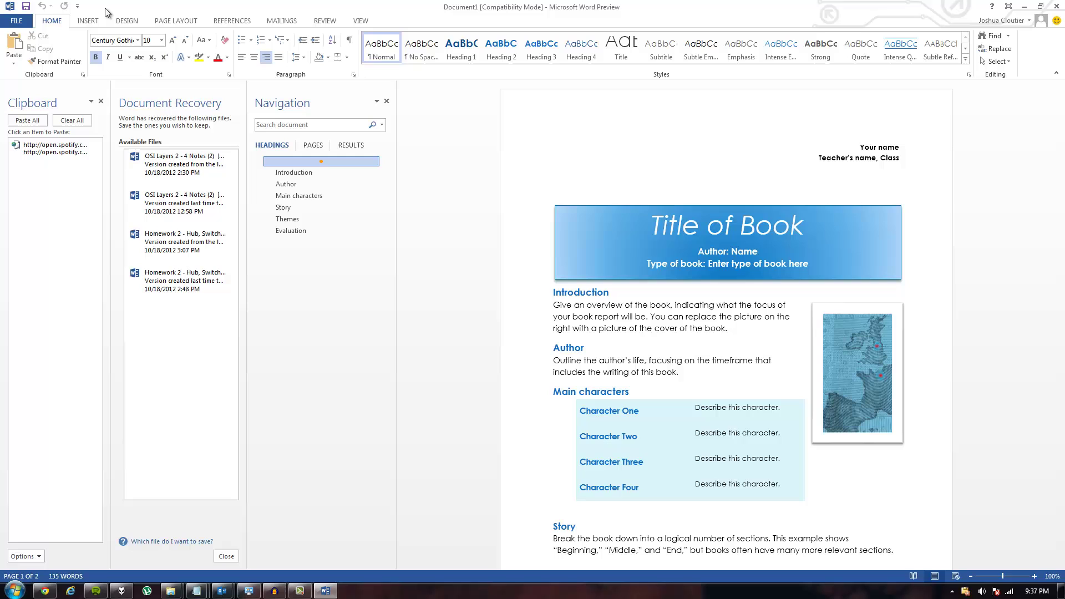
scroll(601, 388, down, 10)
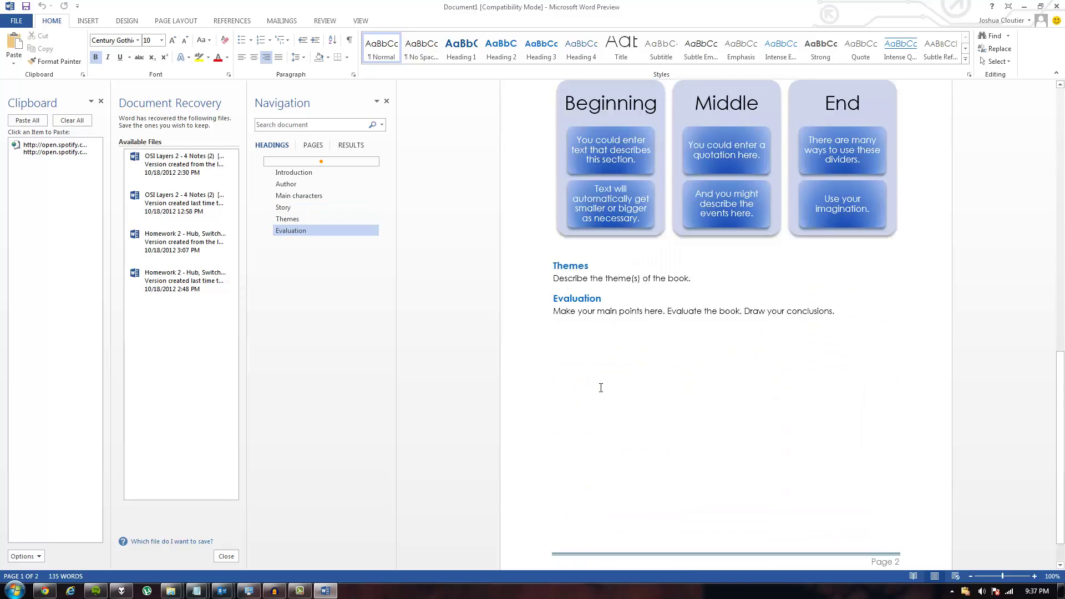
scroll(601, 387, up, 10)
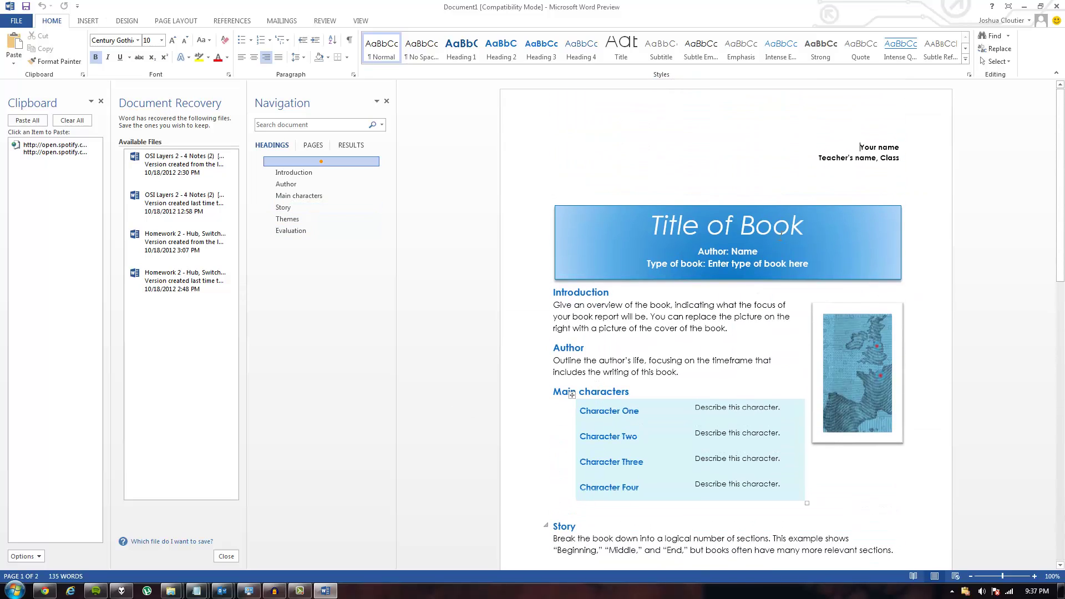
scroll(727, 244, down, 10)
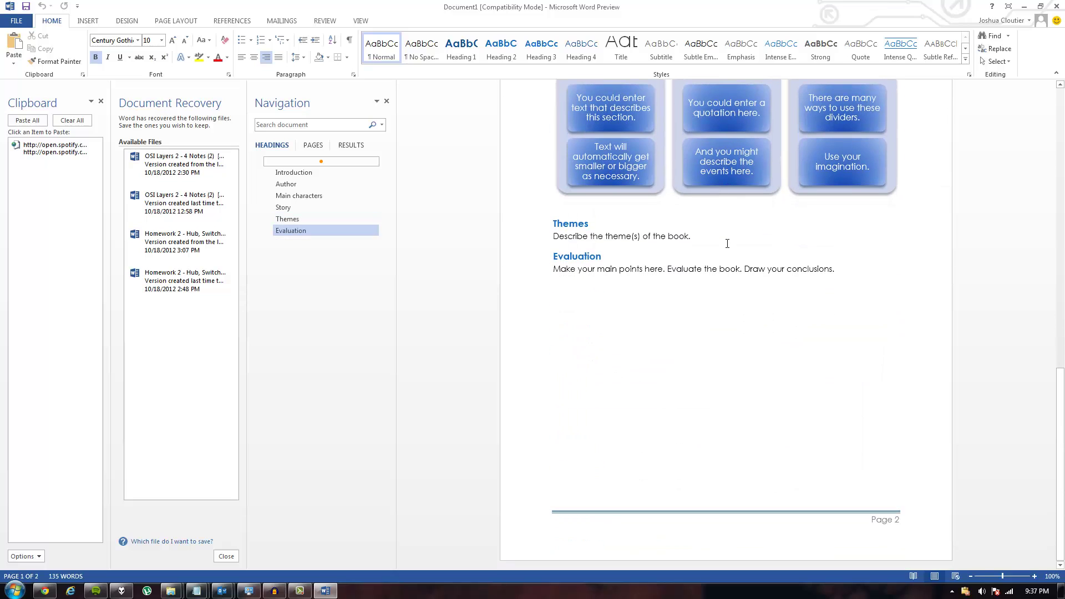
scroll(727, 244, up, 10)
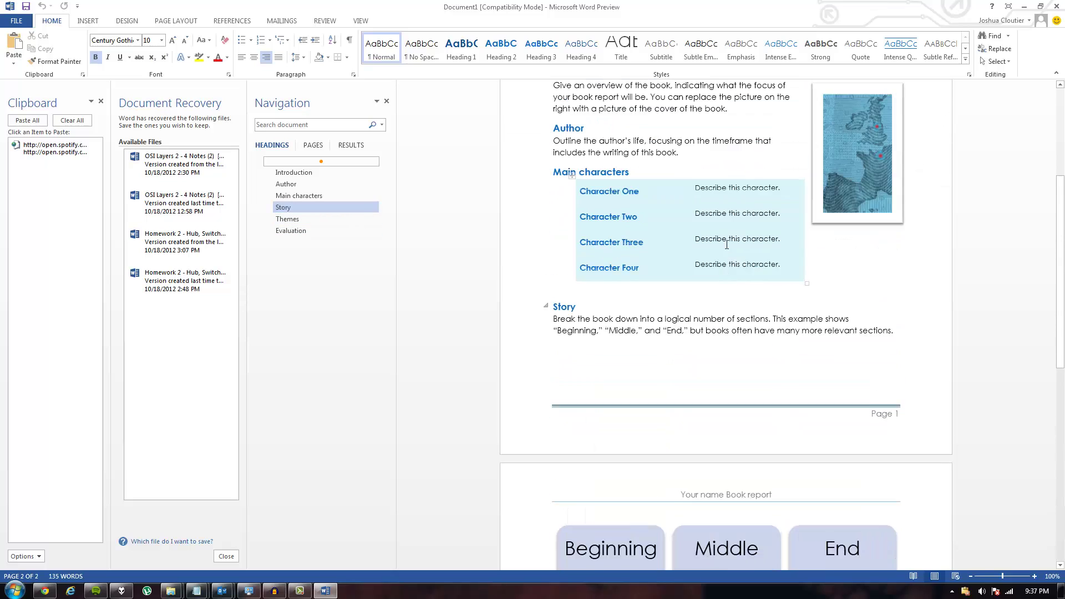
Step: Replace the banner's 'Title of Book' placeholder with 'Hallowen'
click(818, 225)
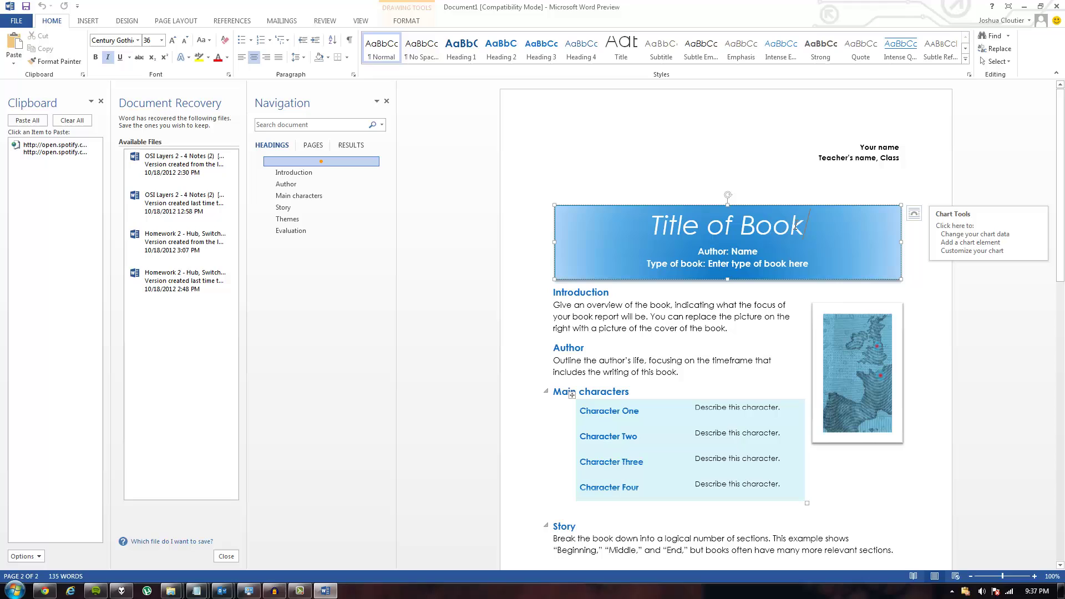
drag(818, 225, 647, 193)
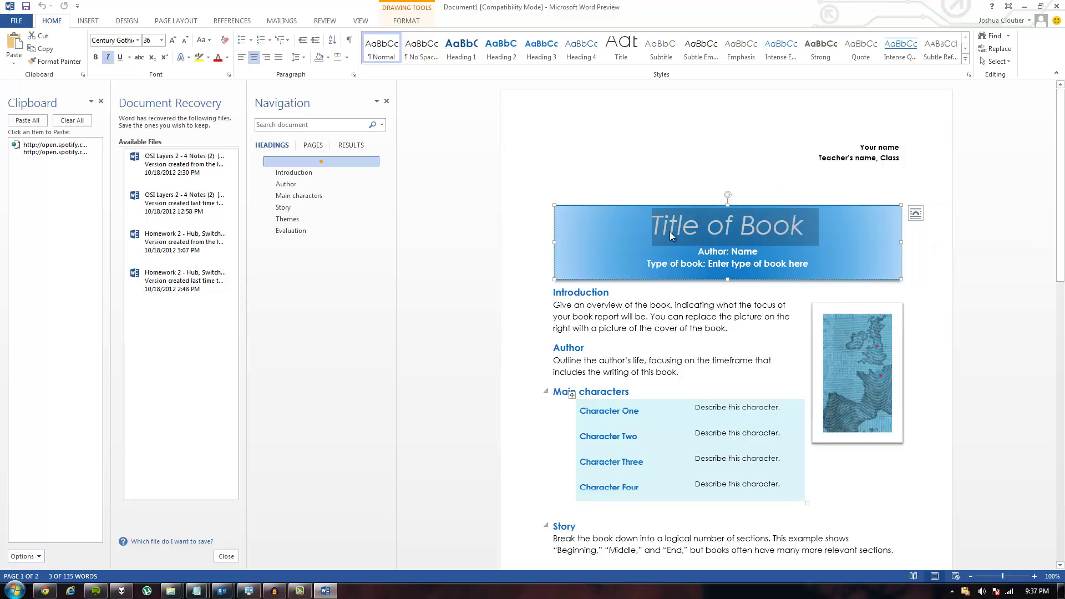
text(This is a tee)
key(BackSpace)
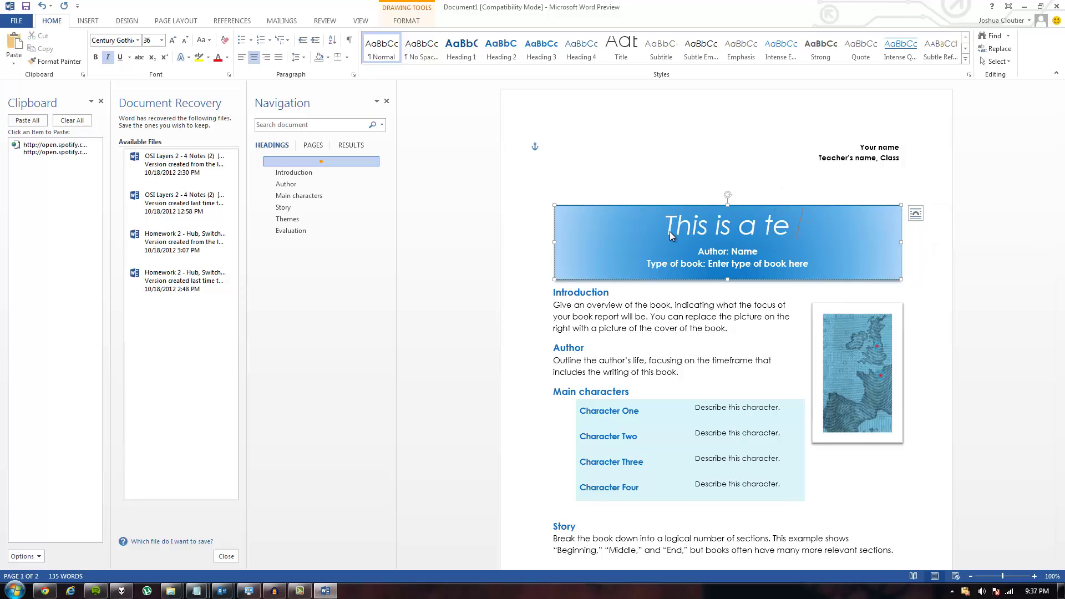
key(ctrl+a)
click(670, 231)
key(shift+Down)
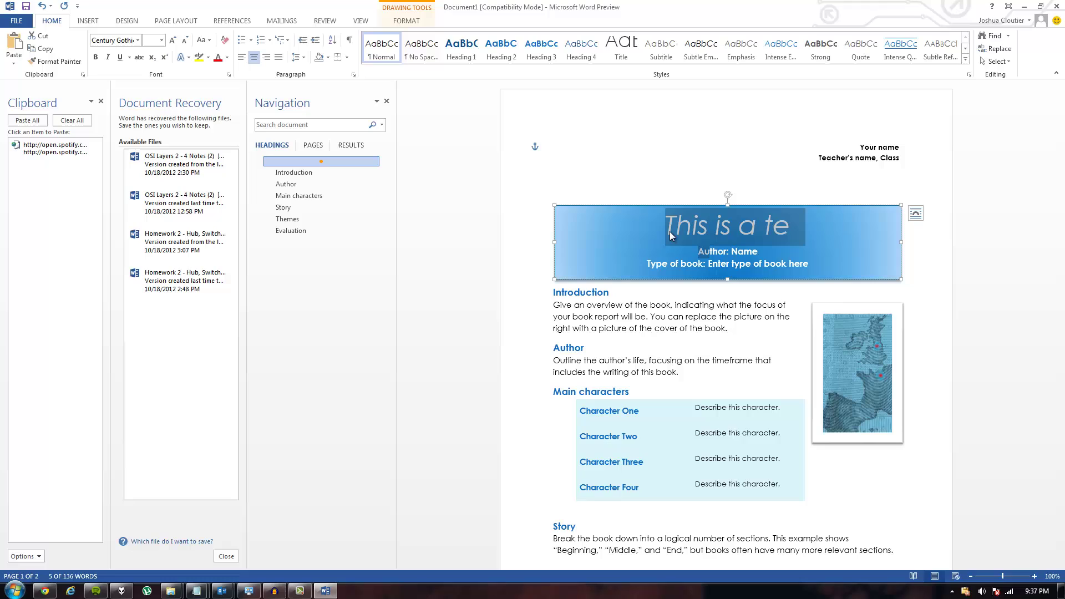
key(shift+Left)
text(Hall)
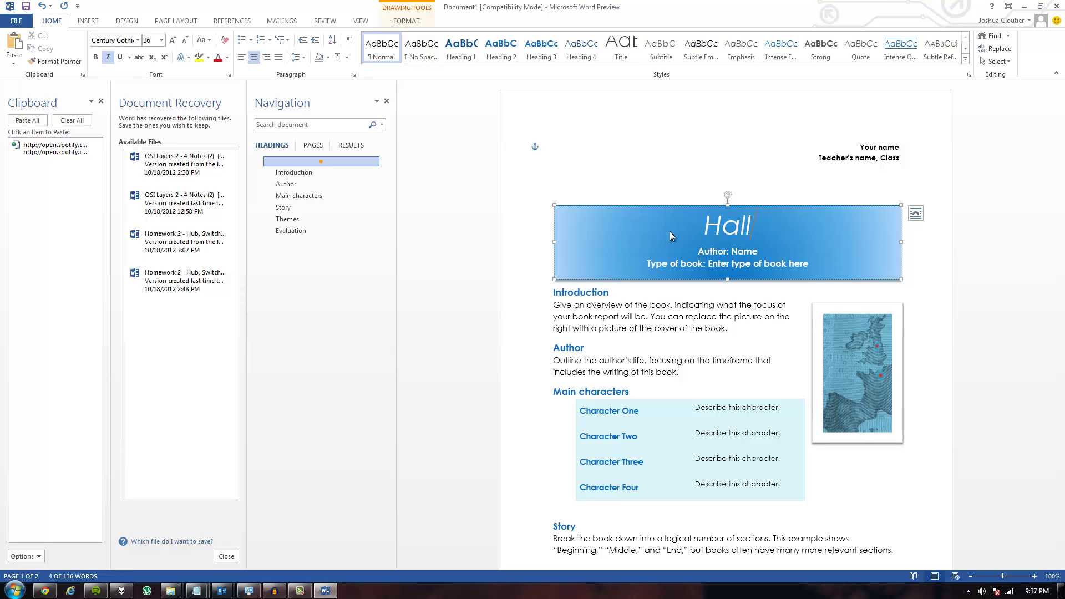
text(owen)
key(BackSpace)
text(n)
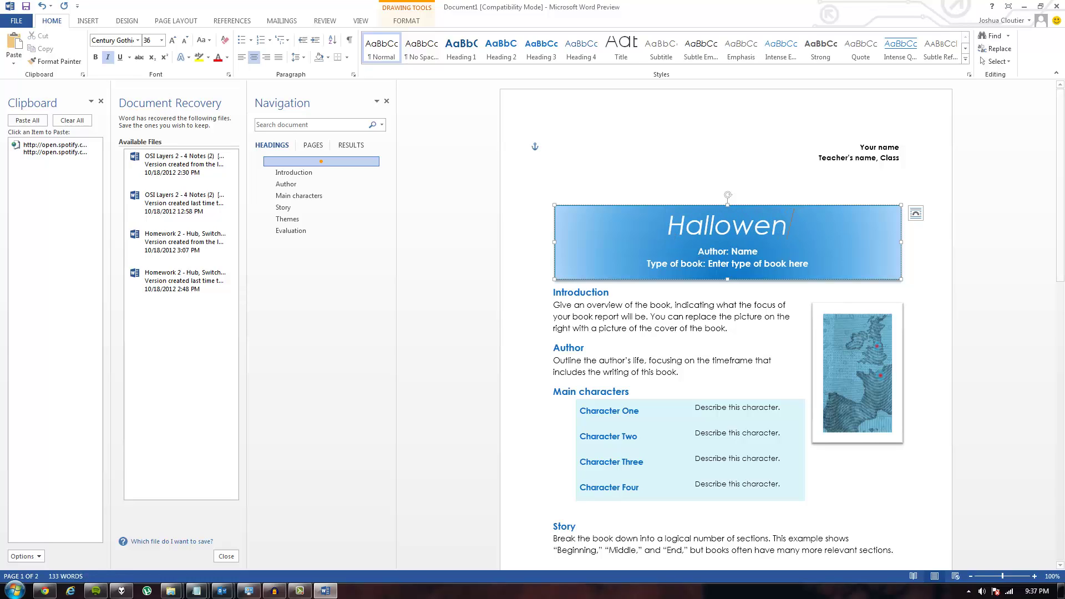
click(869, 354)
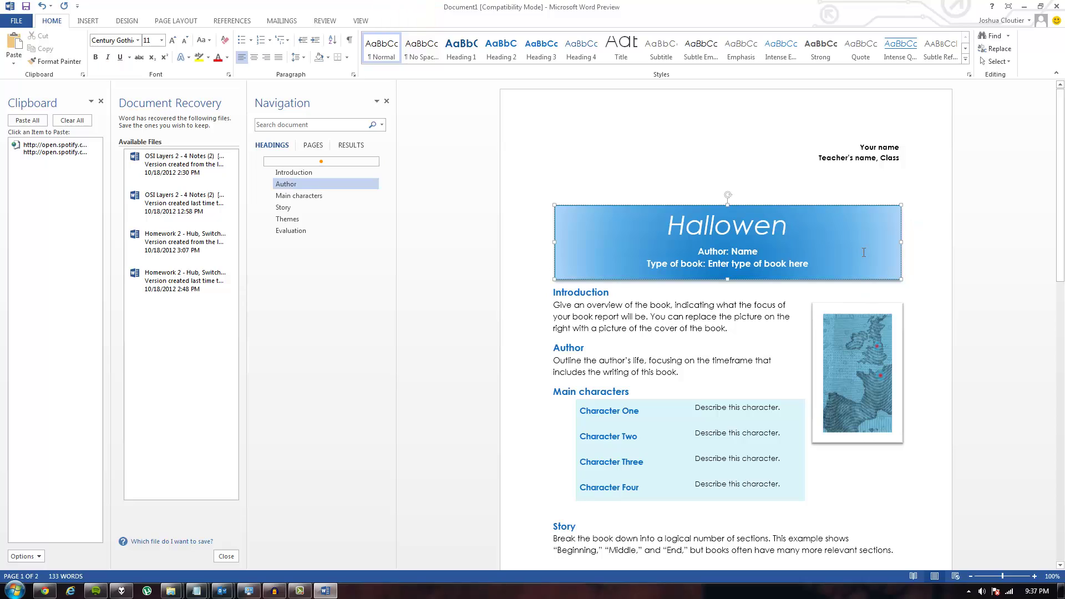
Step: Check the banner's right-click formatting options and select the banner box
click(847, 258)
right_click(847, 258)
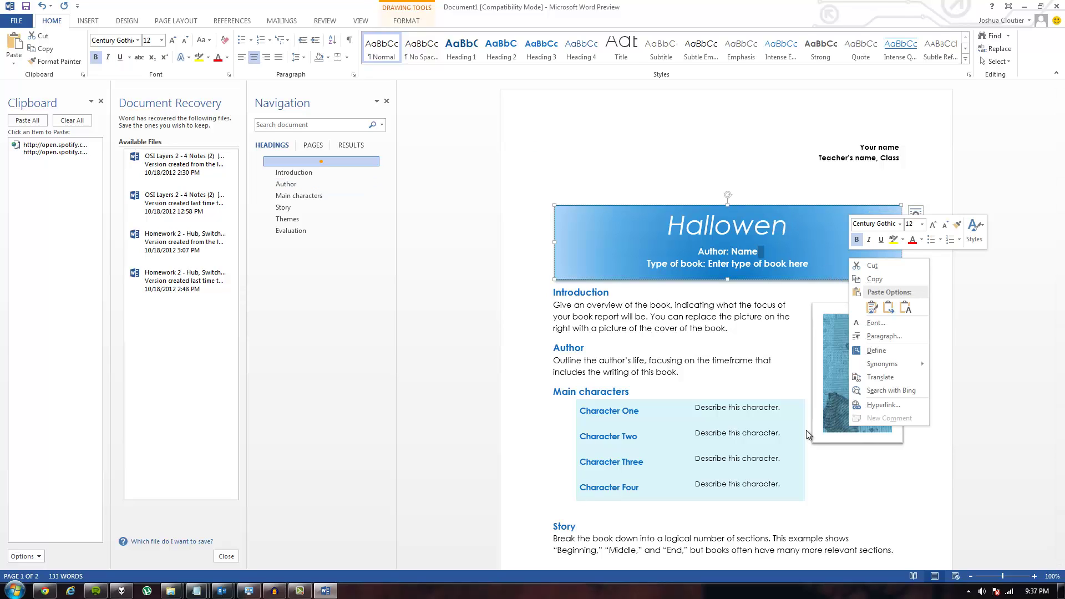
click(776, 269)
double_click(587, 251)
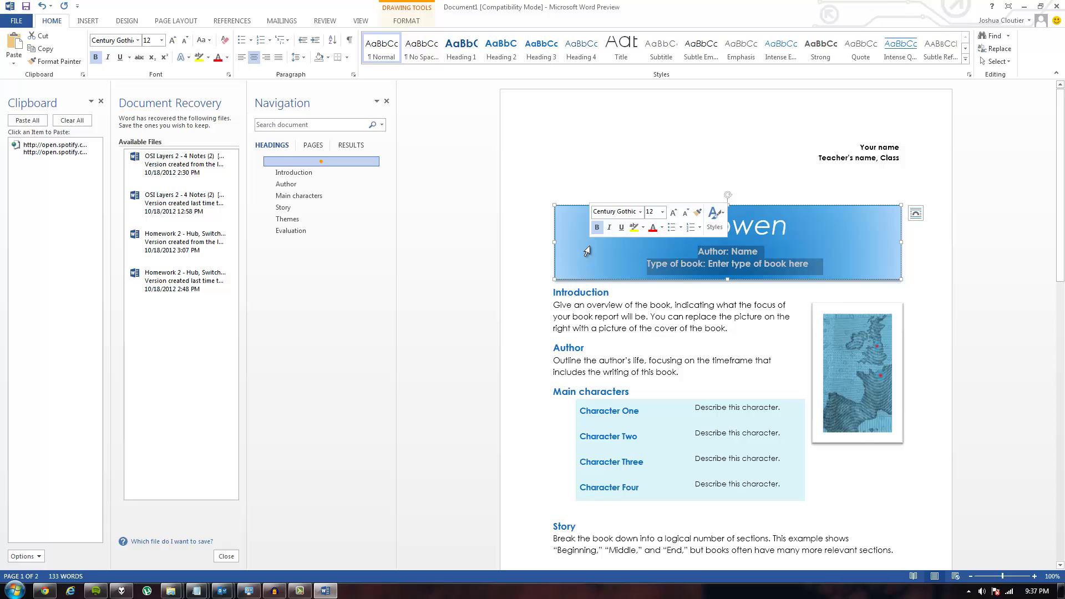
click(872, 242)
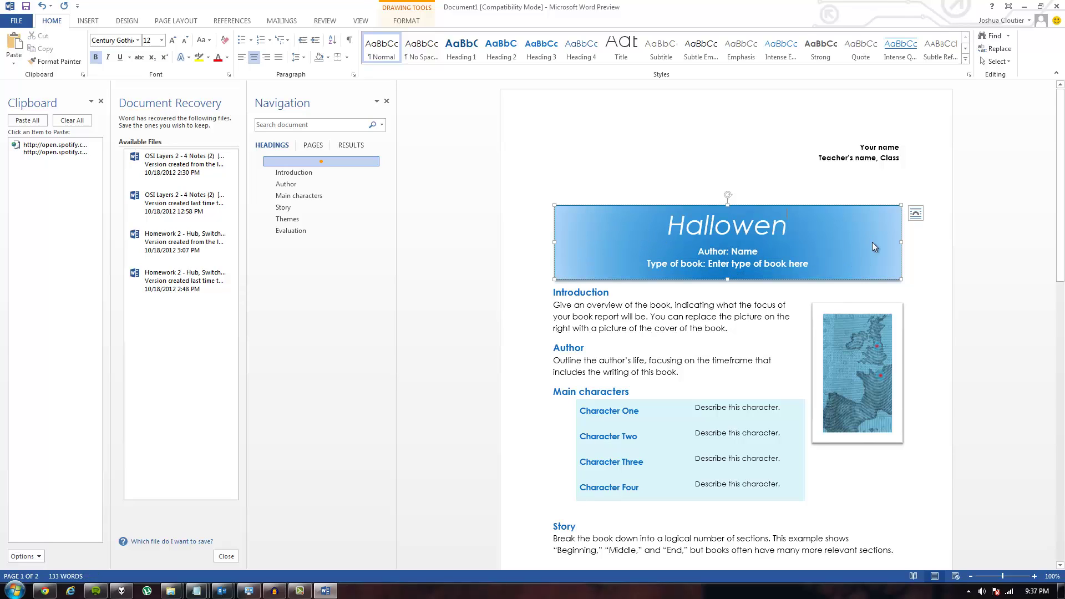
right_click(873, 243)
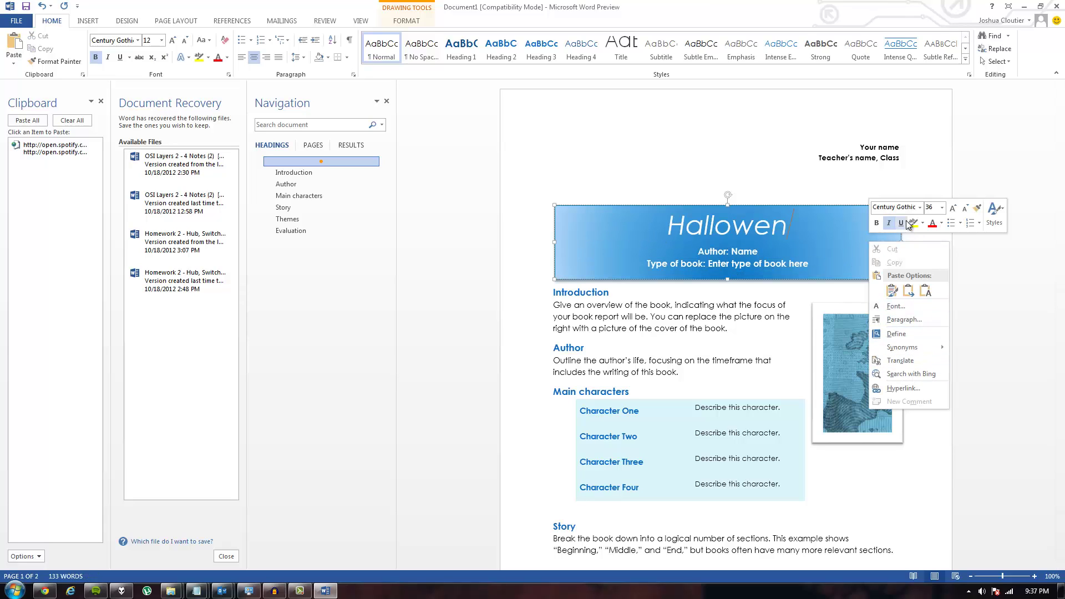
click(831, 246)
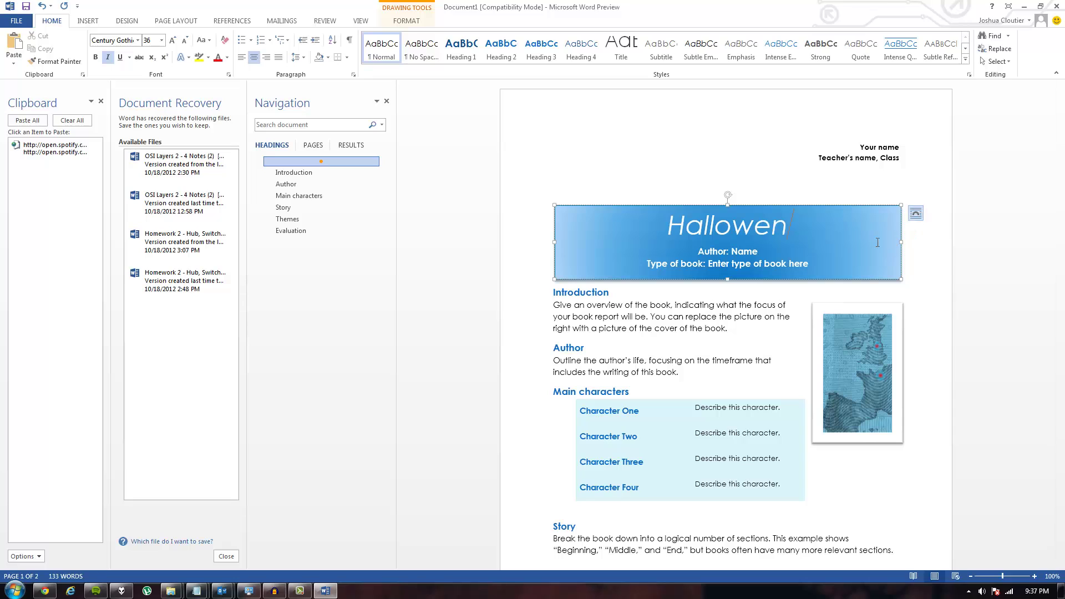
Step: Open the banner's full Layout settings and view Text Wrapping and Size
click(914, 218)
click(988, 373)
click(445, 182)
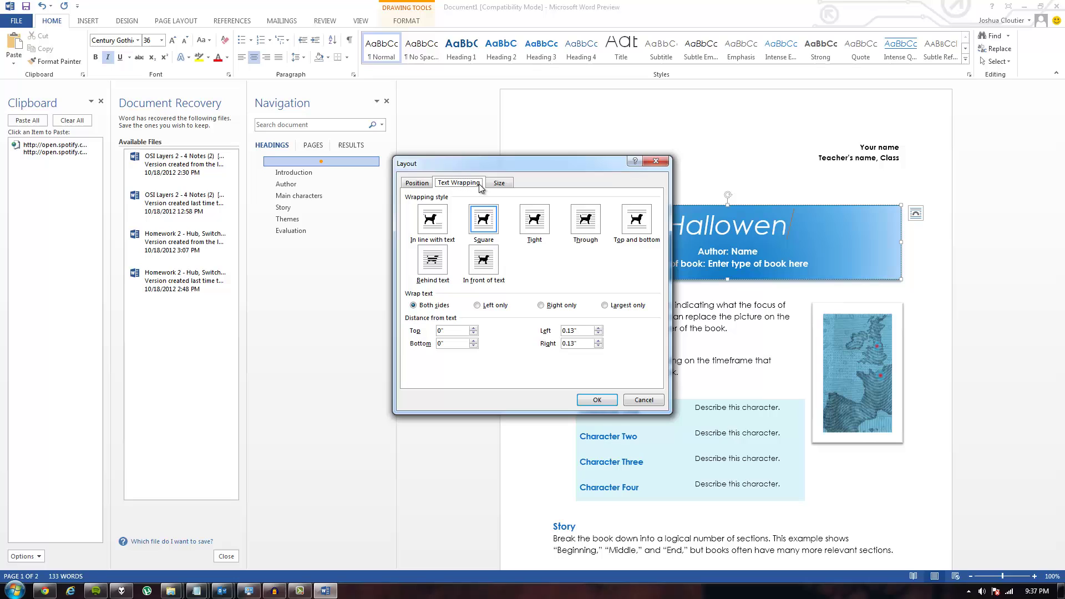
click(497, 183)
Step: Review the Text Wrapping and Position settings, then close the Layout dialog
click(460, 183)
click(419, 182)
click(656, 161)
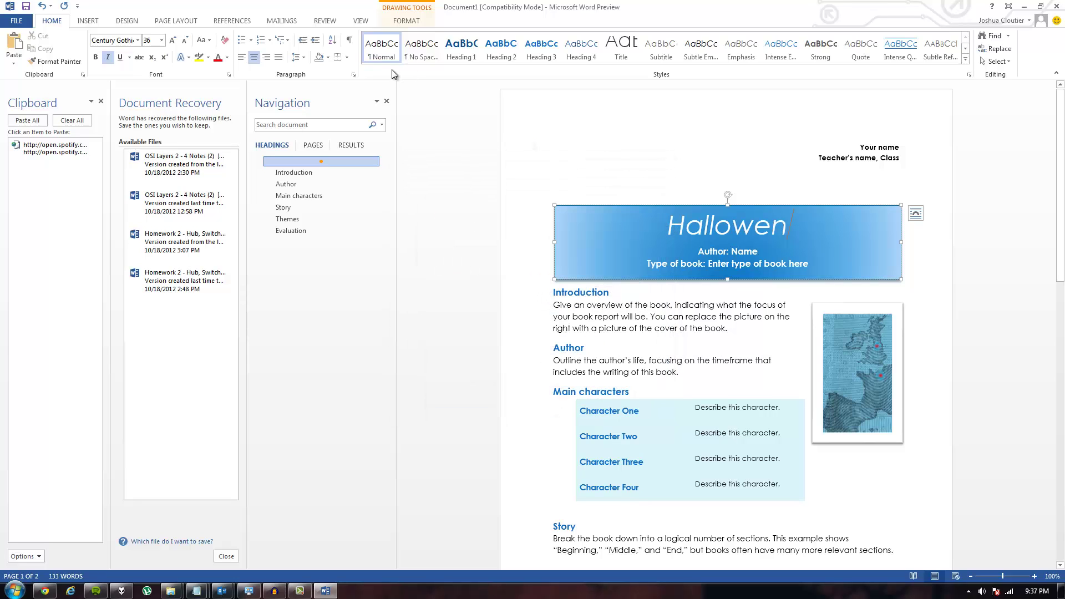
Step: Browse the shape styles on Drawing Tools Format and open the banner's Shape Fill menu
click(181, 21)
click(365, 22)
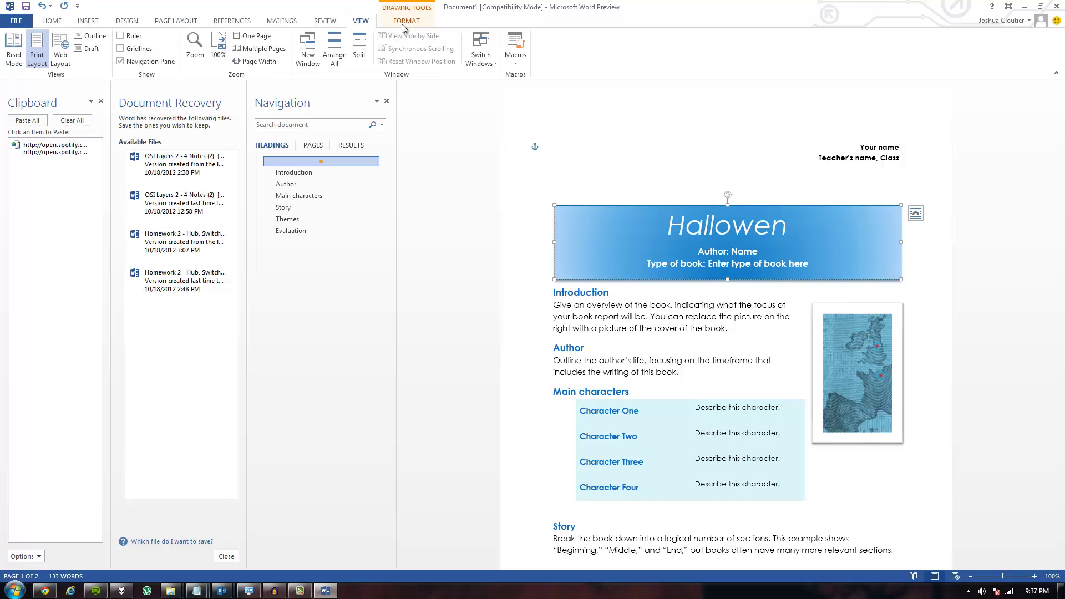
click(404, 21)
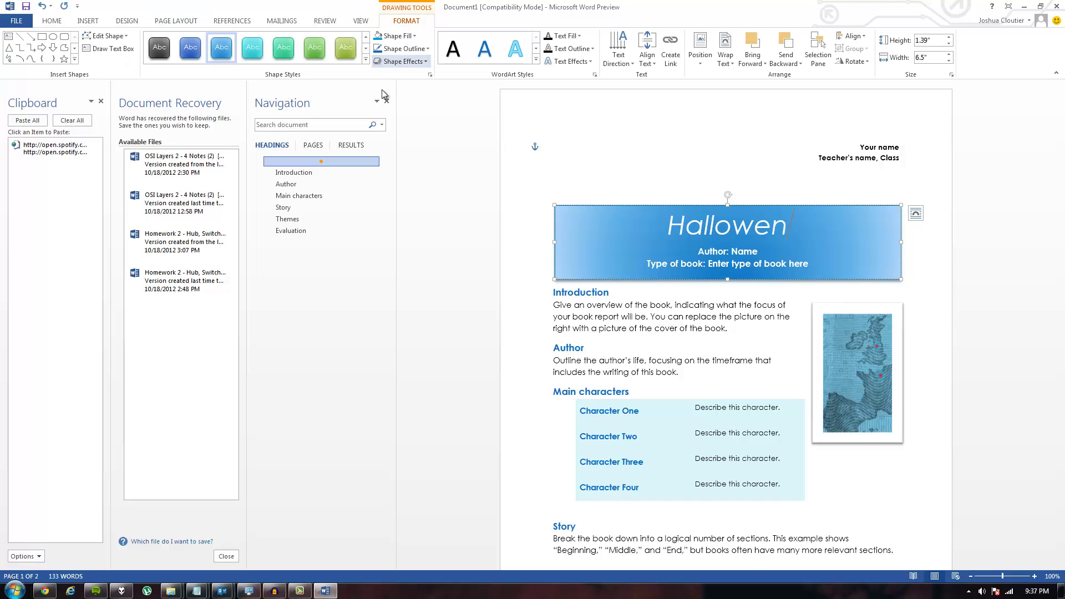
click(366, 60)
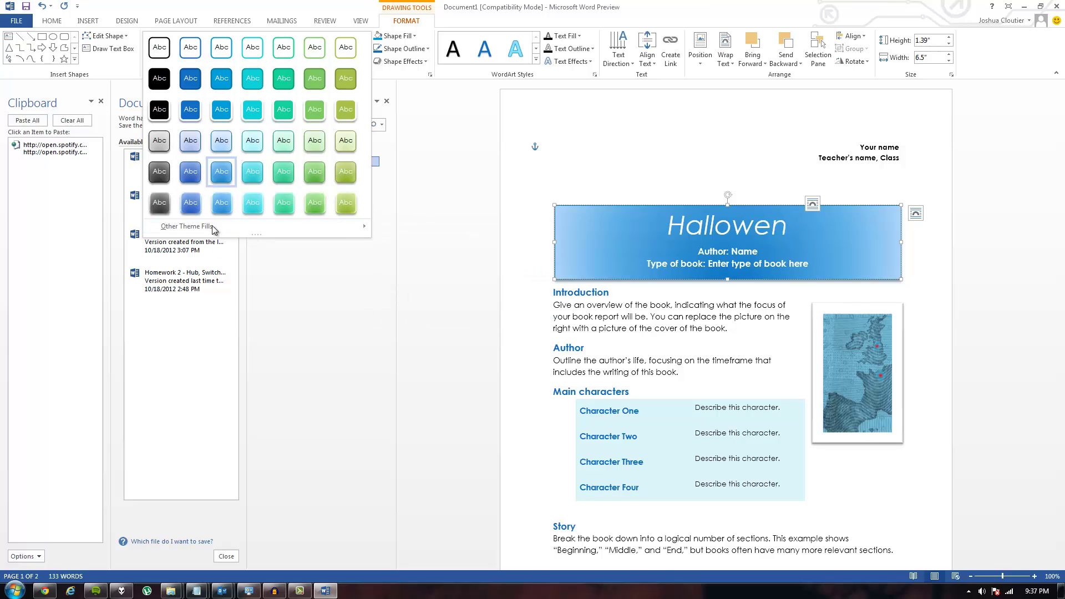
mouse_move(227, 228)
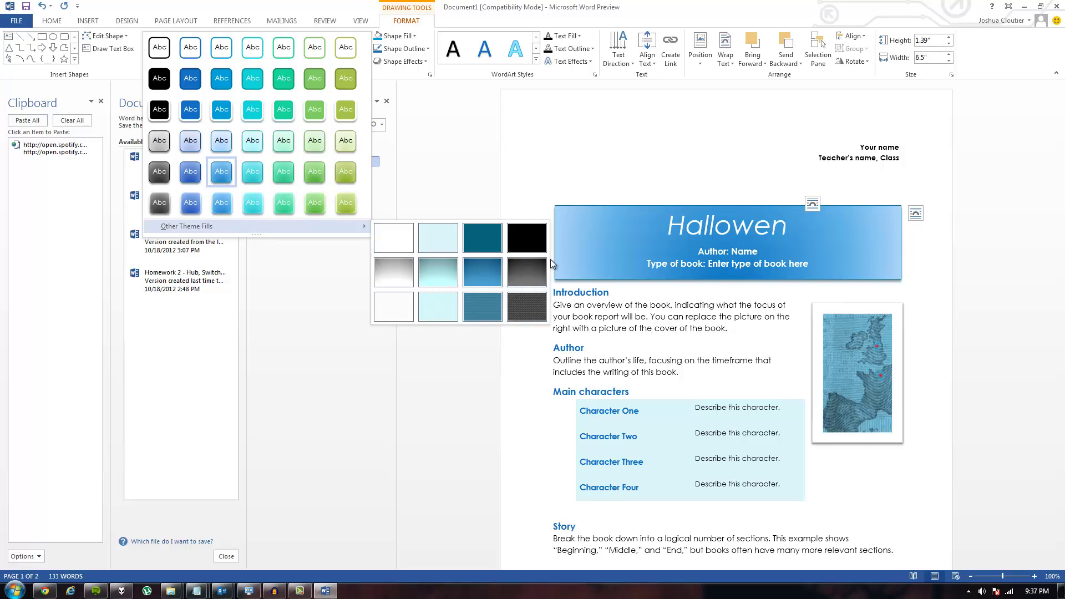
click(420, 46)
click(421, 47)
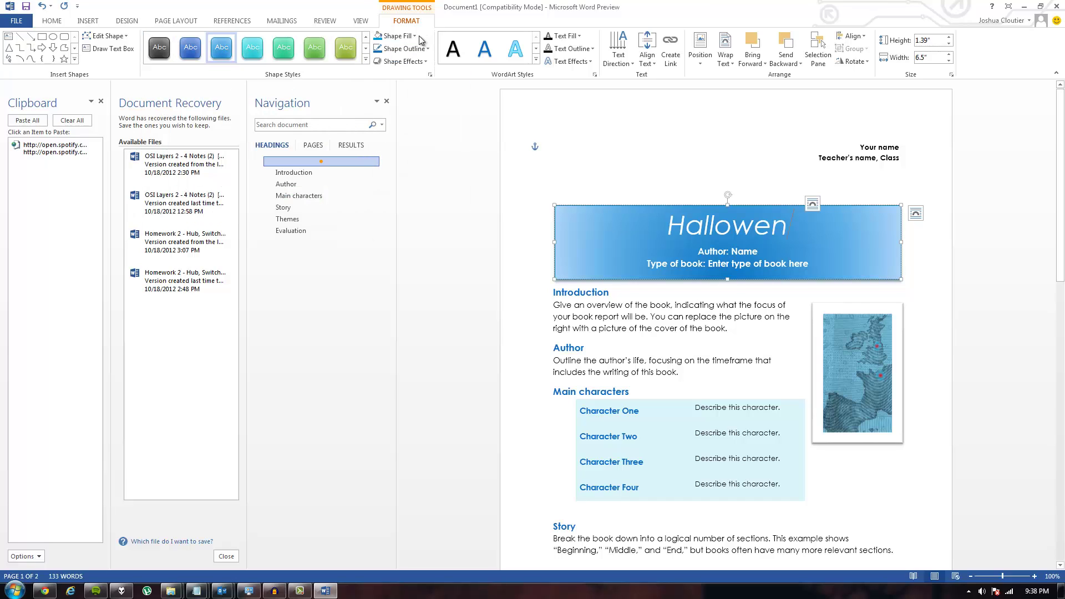
click(415, 36)
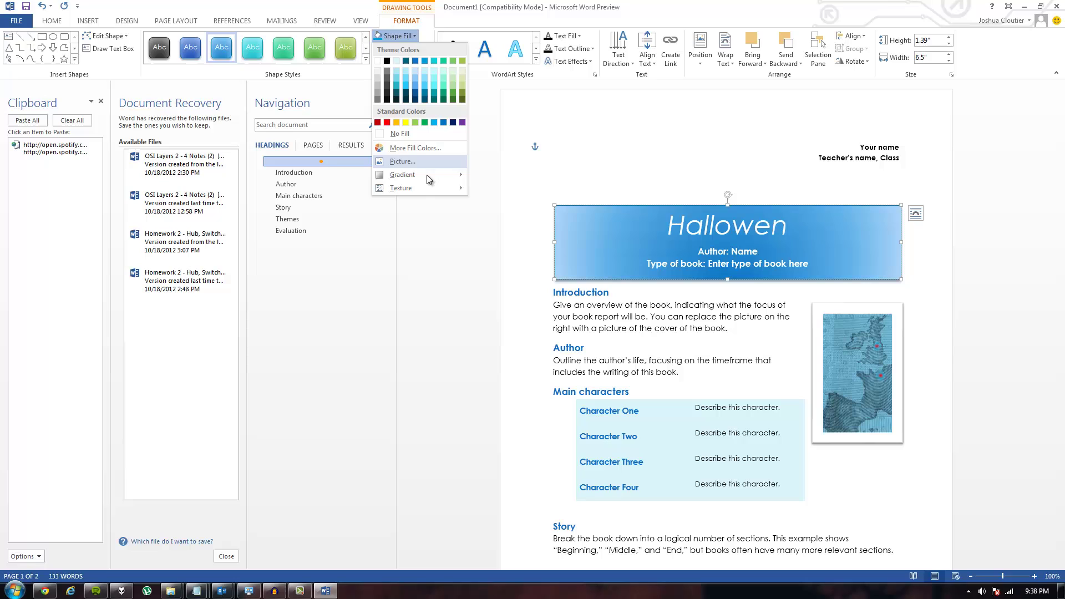
Step: Open More Gradients and make the first gradient stop red
mouse_move(425, 180)
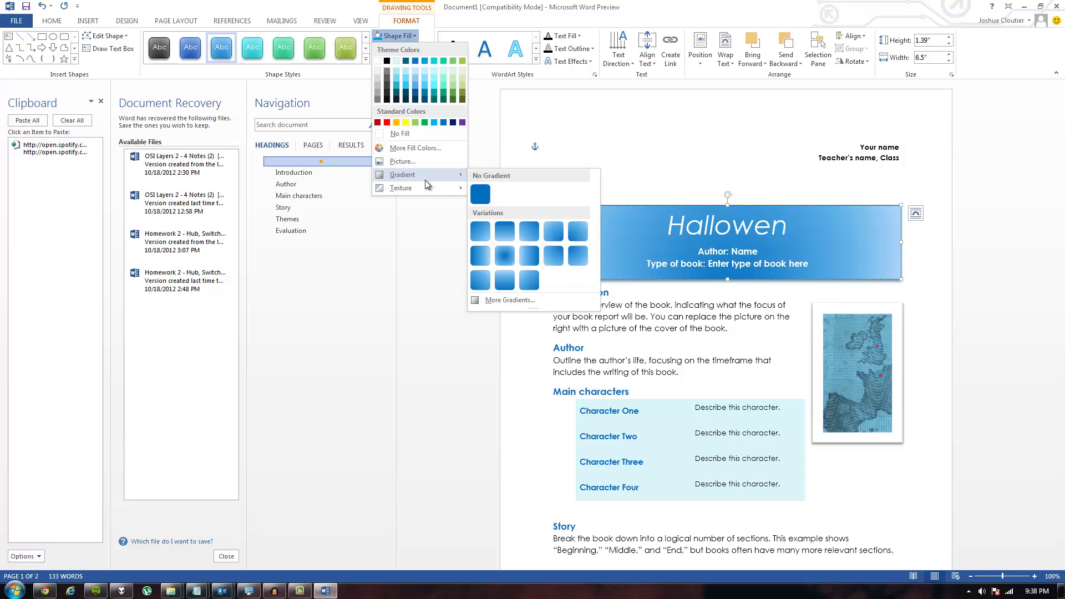
click(503, 300)
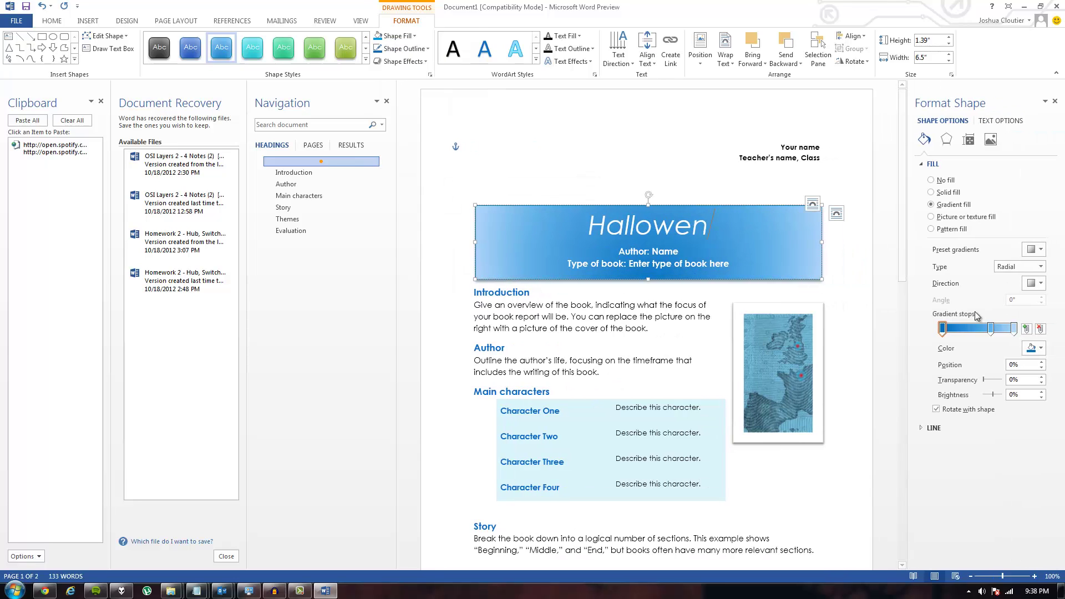
click(1033, 347)
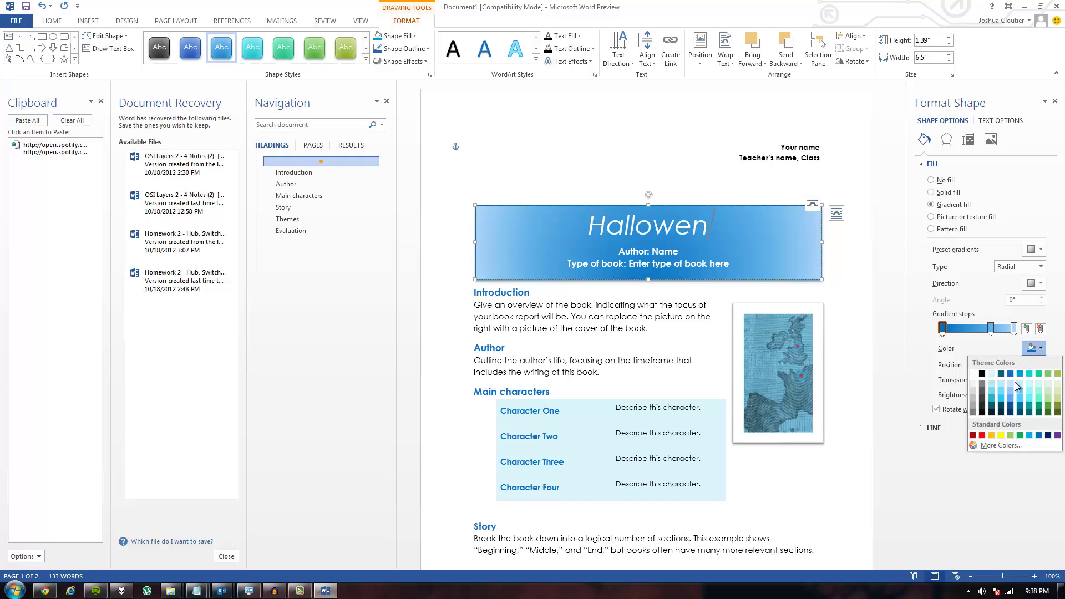
click(981, 436)
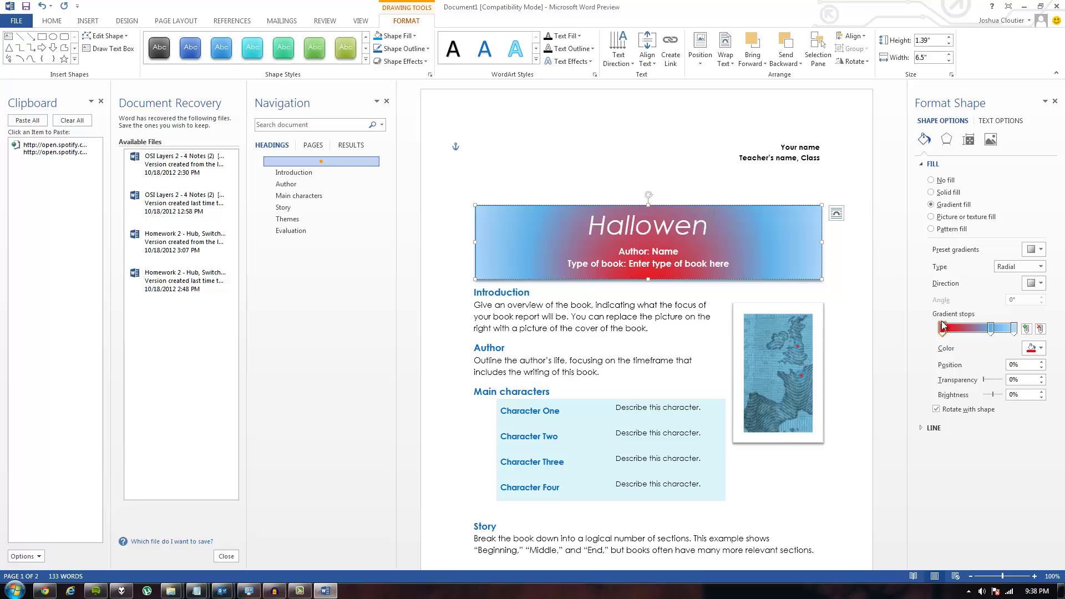
Step: Change the first stop to a custom orange (RGB 241, 112, 15) via More Colors
click(1033, 348)
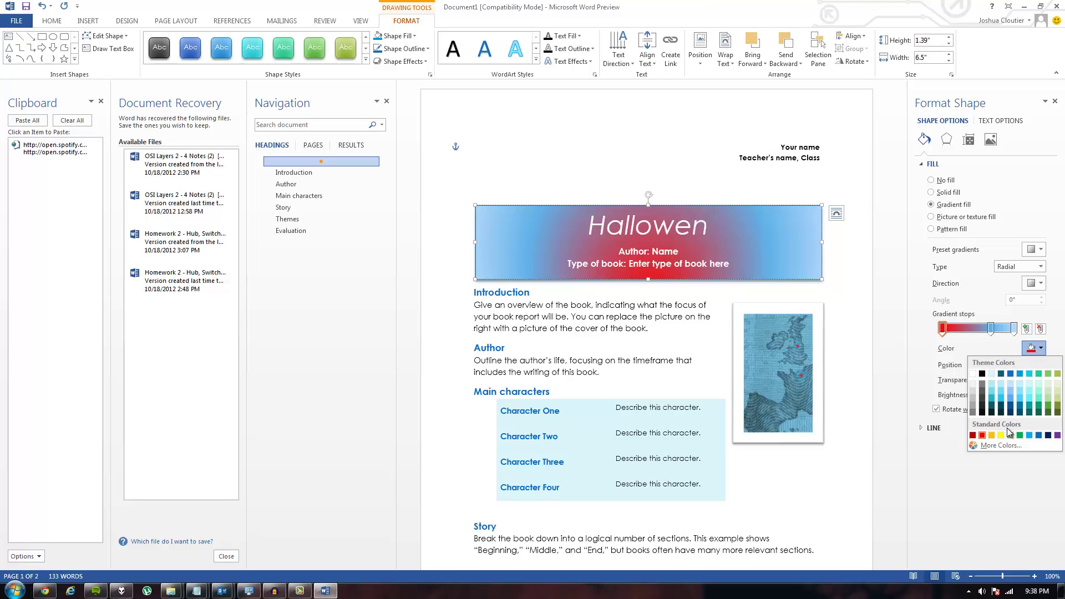
click(999, 446)
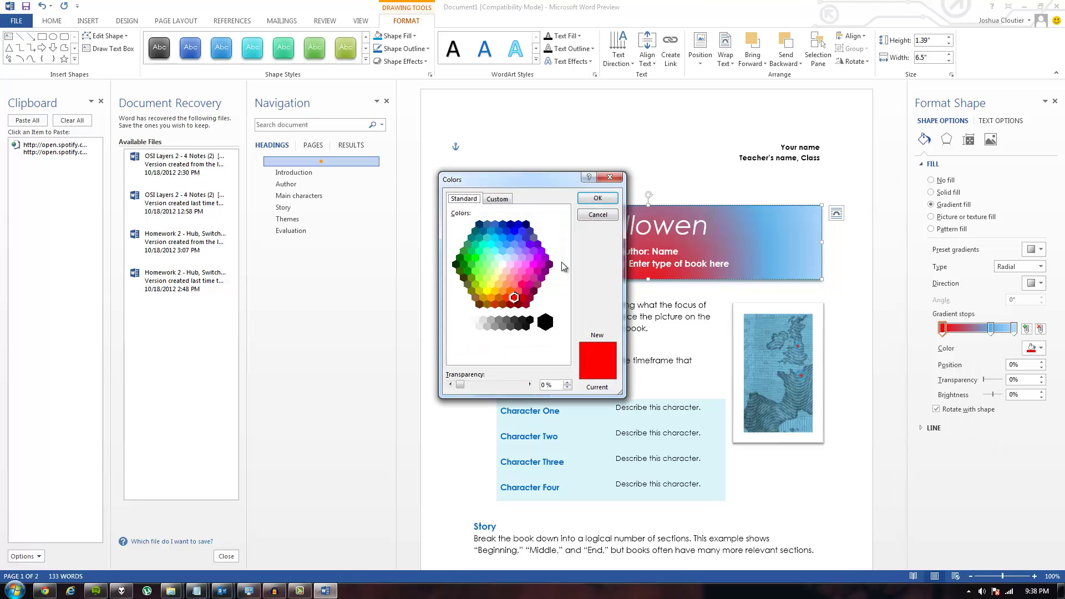
click(539, 258)
click(516, 274)
click(481, 281)
click(494, 304)
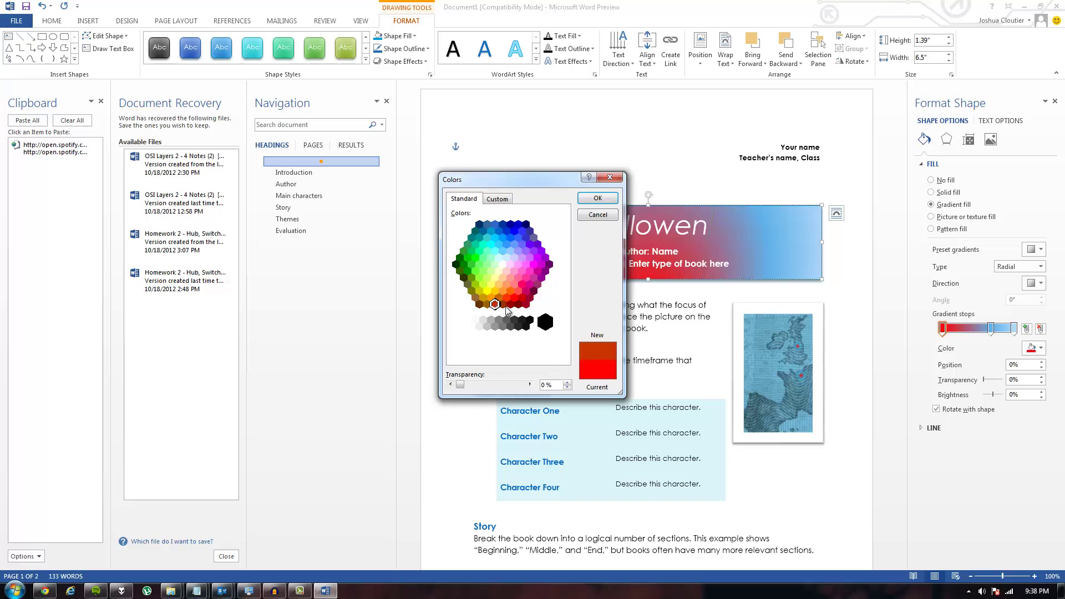
click(524, 299)
click(536, 281)
click(547, 265)
click(517, 304)
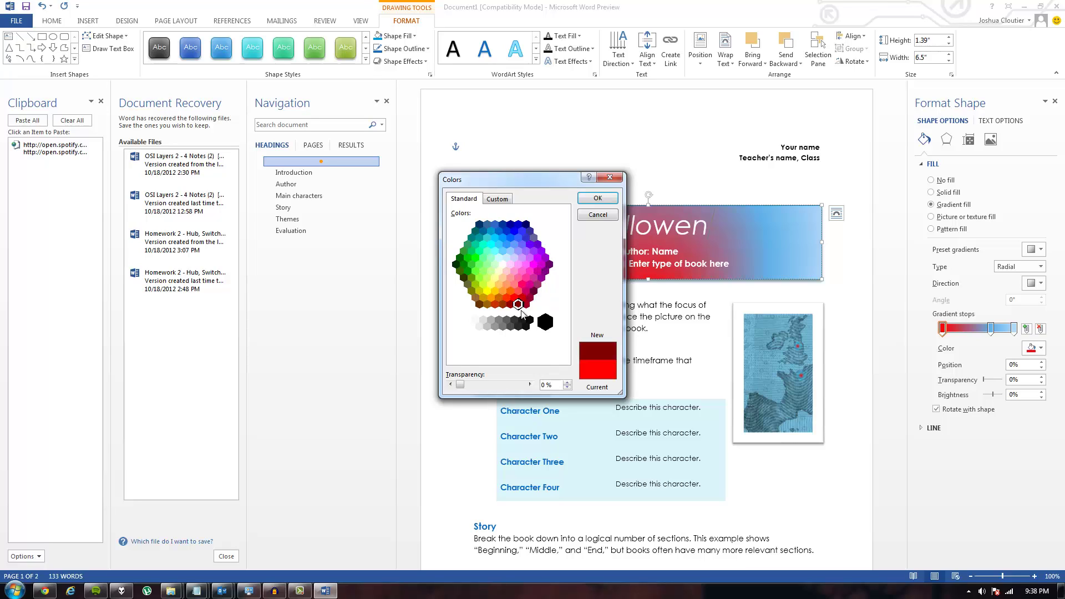
click(525, 301)
click(497, 199)
click(506, 252)
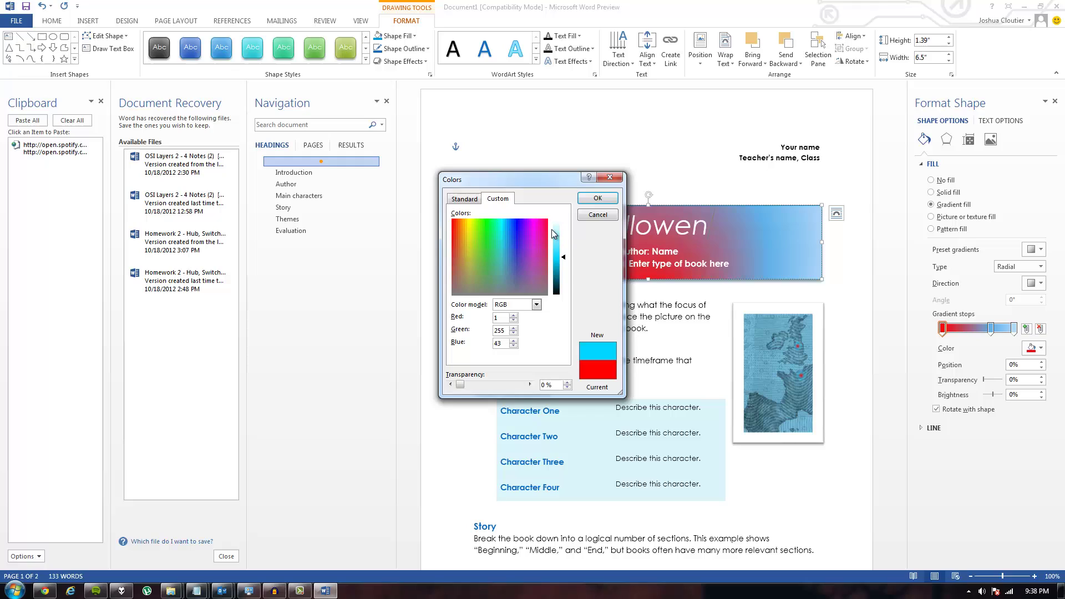
drag(552, 229, 458, 227)
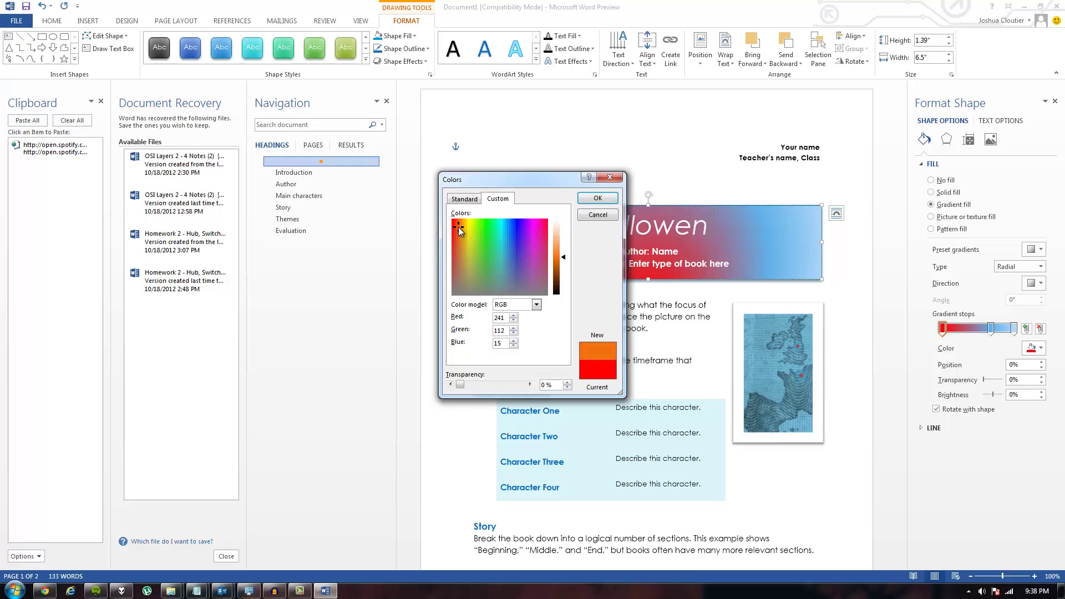
click(598, 199)
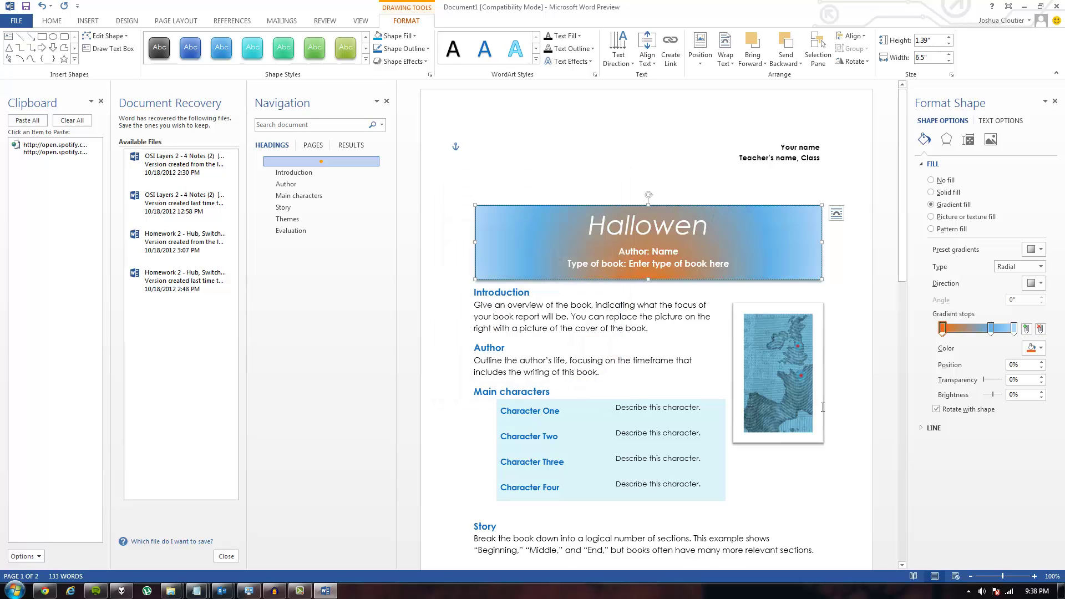
Step: Set the 68% gradient stop to Black
click(991, 329)
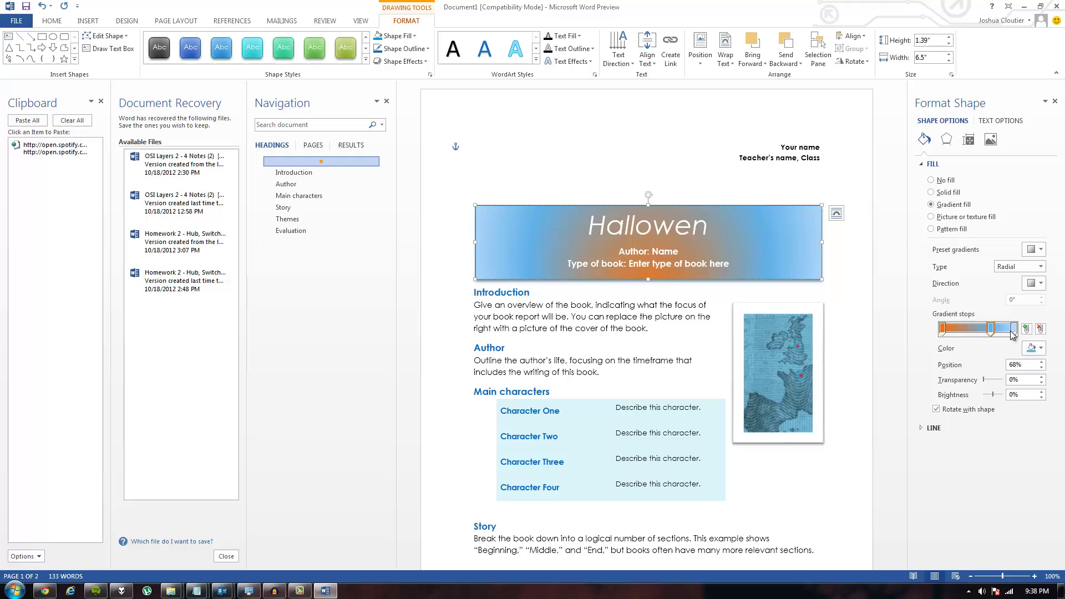
click(1013, 331)
click(1035, 347)
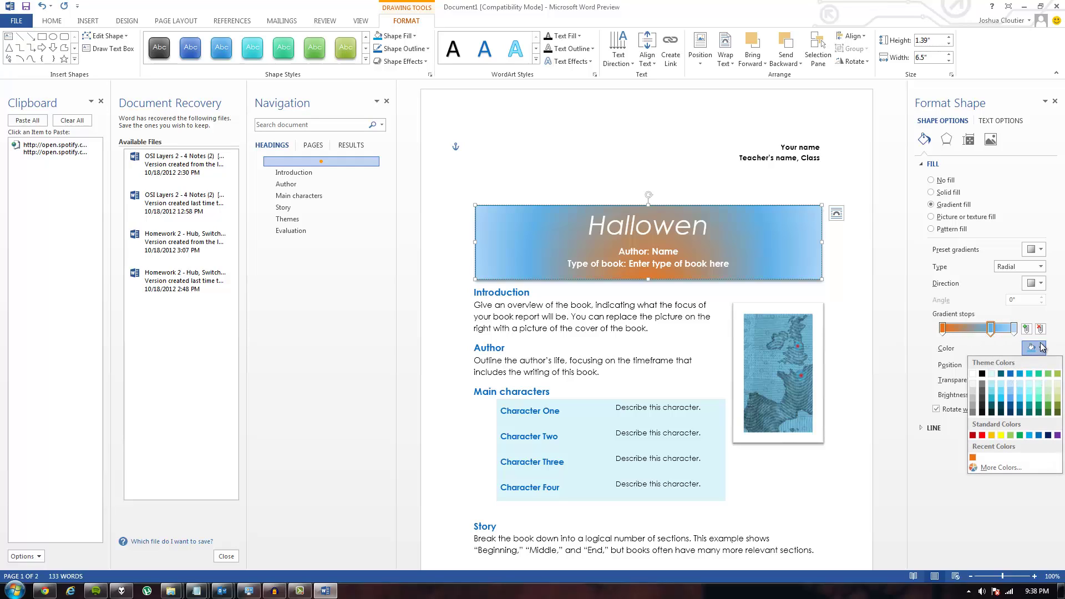
click(985, 376)
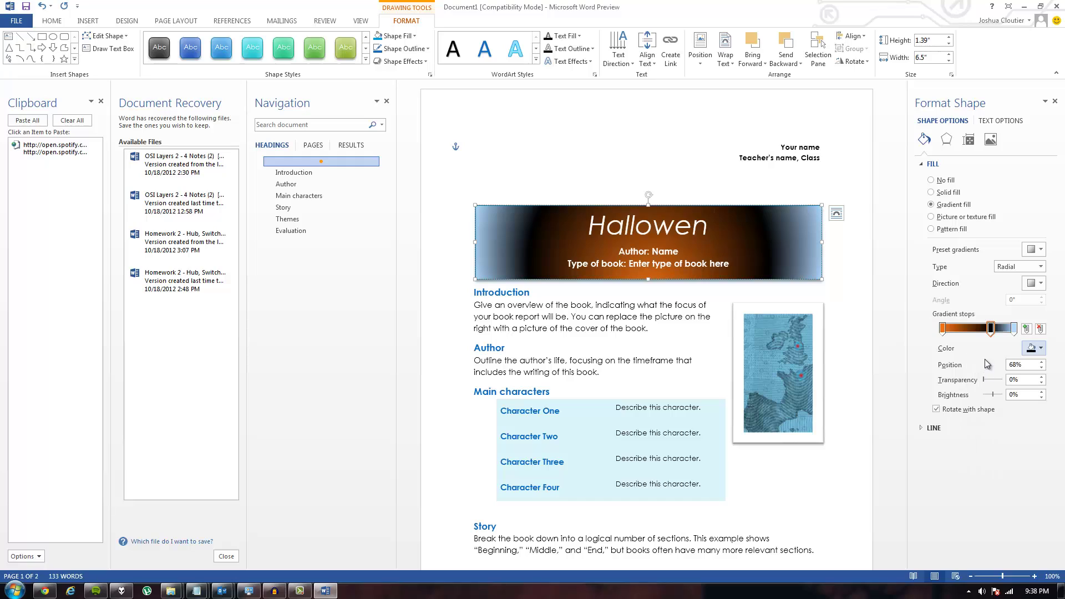
Step: Set the 100% gradient stop to a custom dark brown (RGB 115, 43, 11)
click(1015, 329)
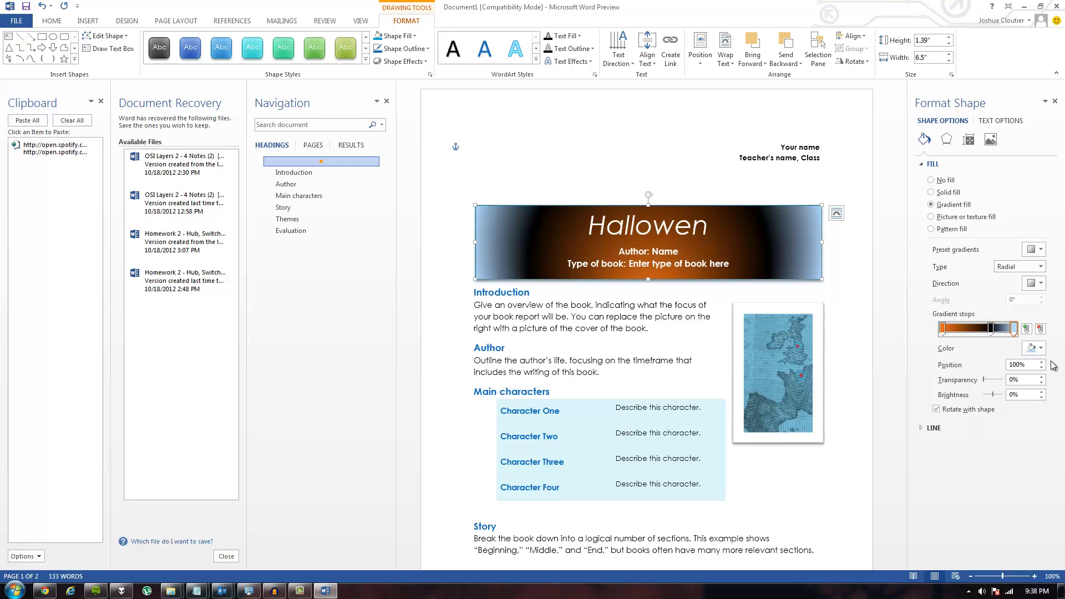
click(1041, 350)
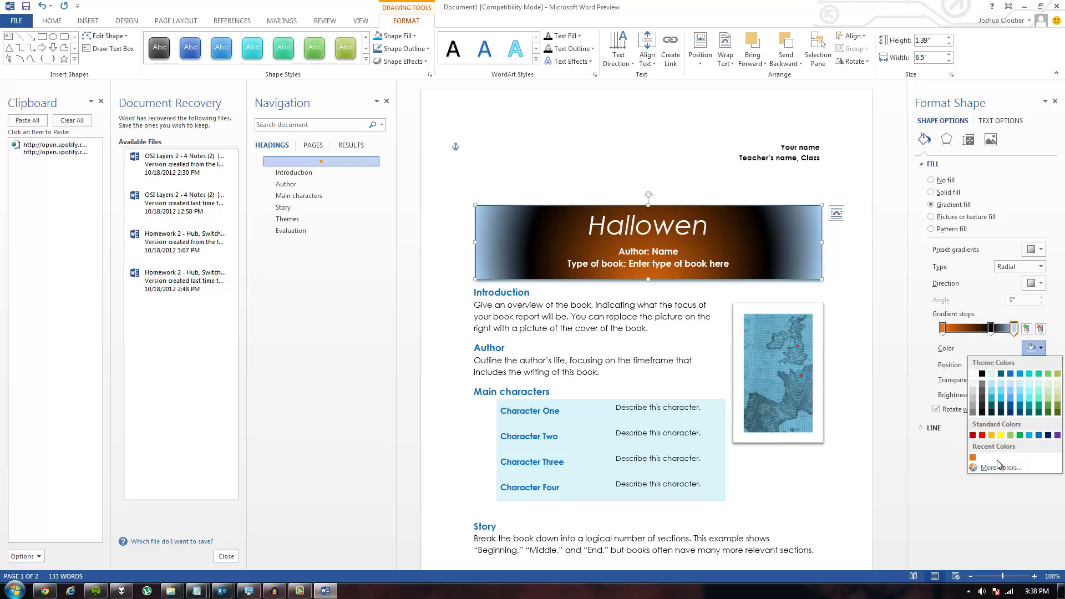
click(978, 350)
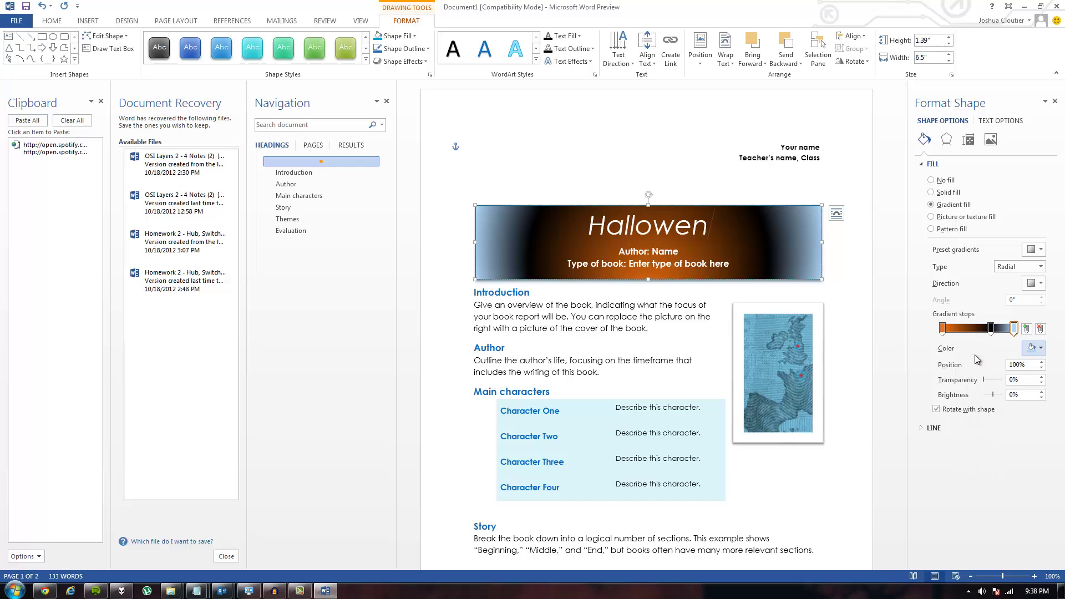
click(1037, 355)
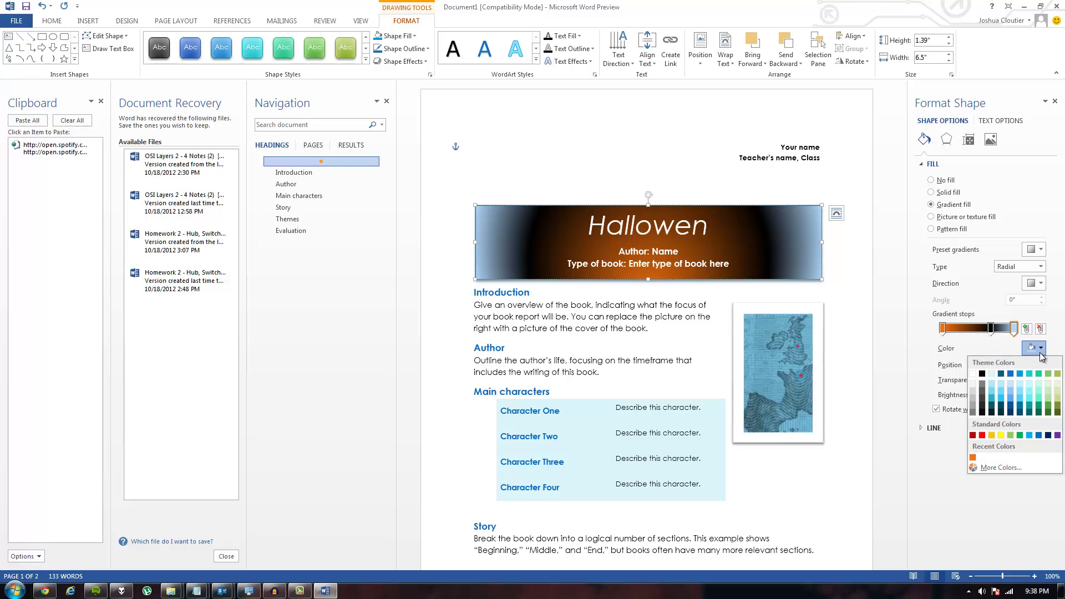
click(999, 468)
drag(473, 221, 461, 240)
drag(563, 233, 564, 279)
mouse_move(474, 231)
mouse_down()
mouse_move(464, 238)
mouse_move(455, 219)
mouse_move(458, 235)
mouse_up()
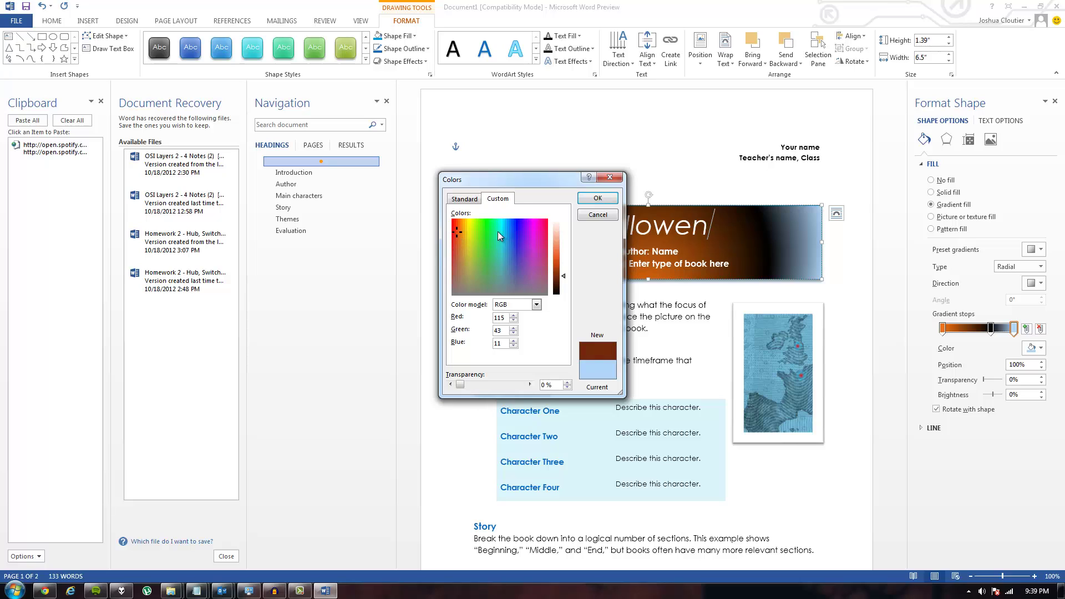
click(598, 199)
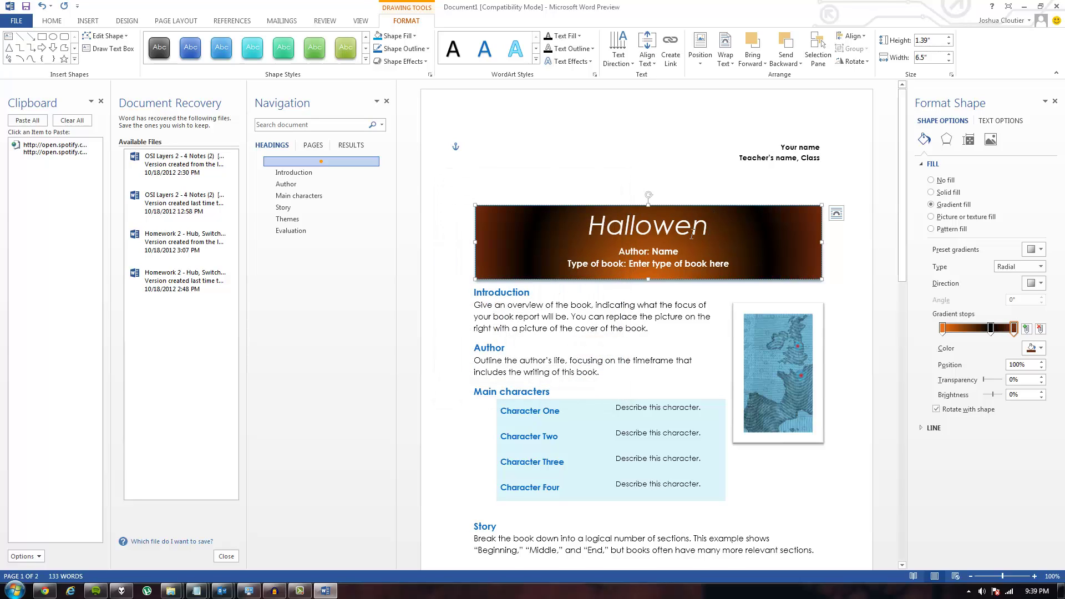
Step: Type the author's full name after 'Author:' in the banner, fixing the surname's spelling
click(634, 361)
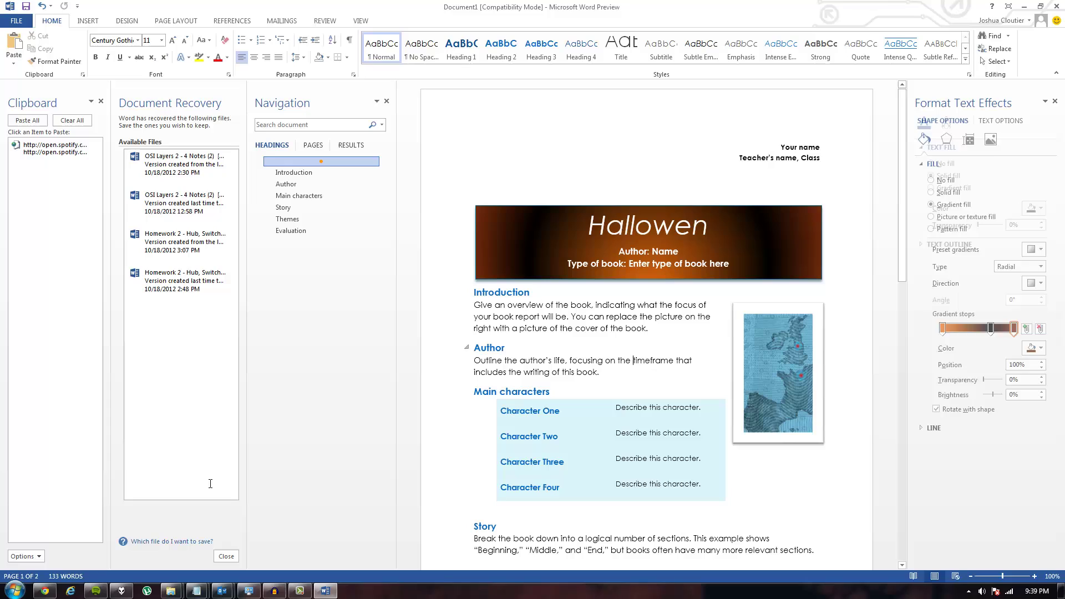
click(633, 256)
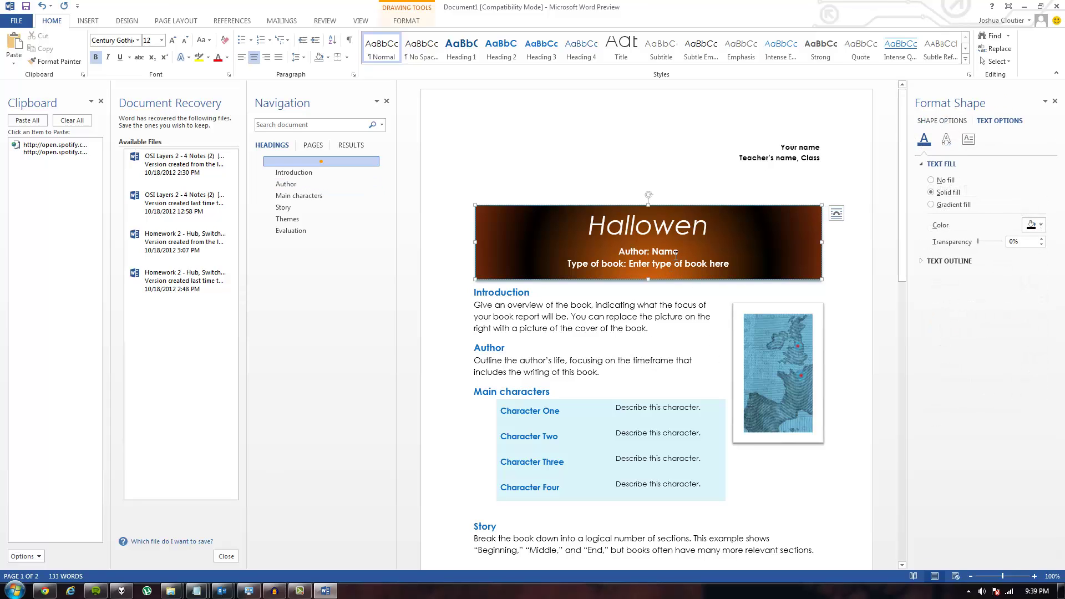
key(BackSpace)
key(BackSpace)
key(BackSpace)
key(BackSpace)
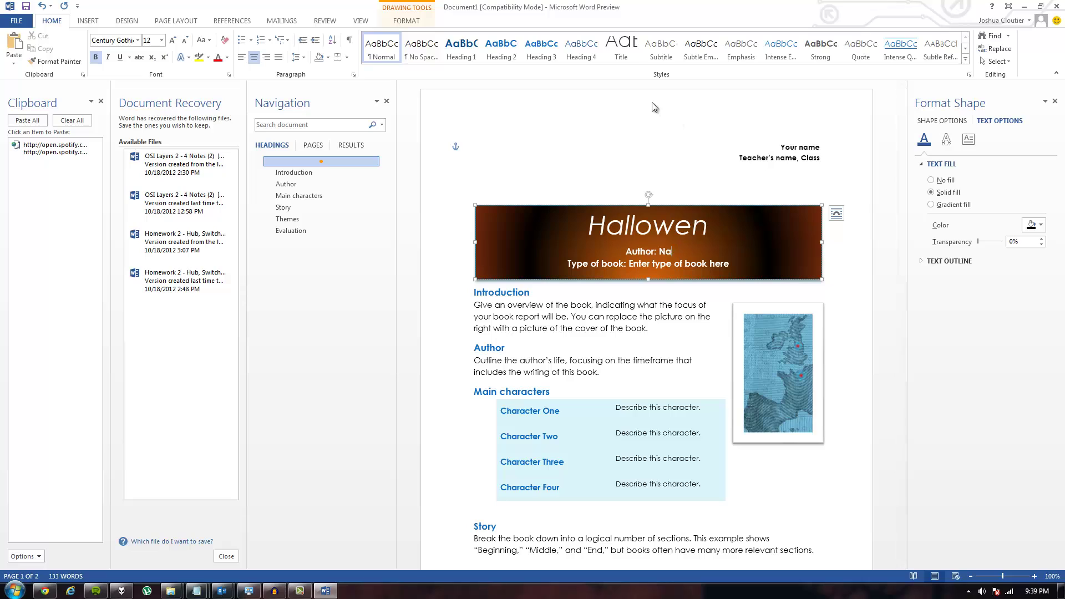
text(John Carpentar)
key(BackSpace)
key(BackSpace)
key(BackSpace)
key(BackSpace)
text(ter)
Step: Move to the end of the Type of book line and scroll to review the report
key(Down)
key(End)
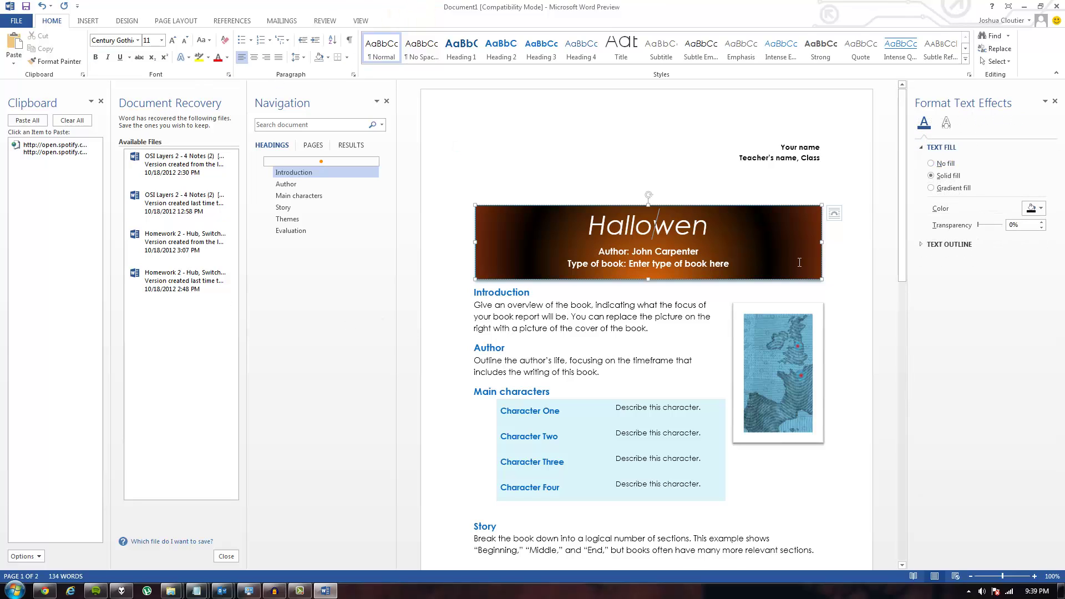
scroll(719, 213, down, 12)
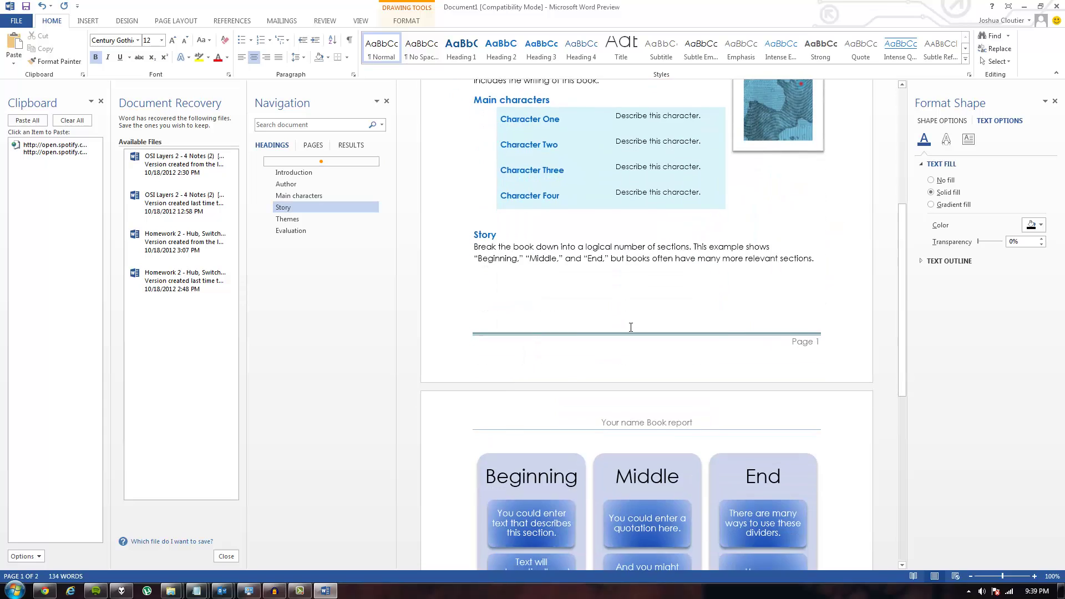
scroll(628, 272, up, 12)
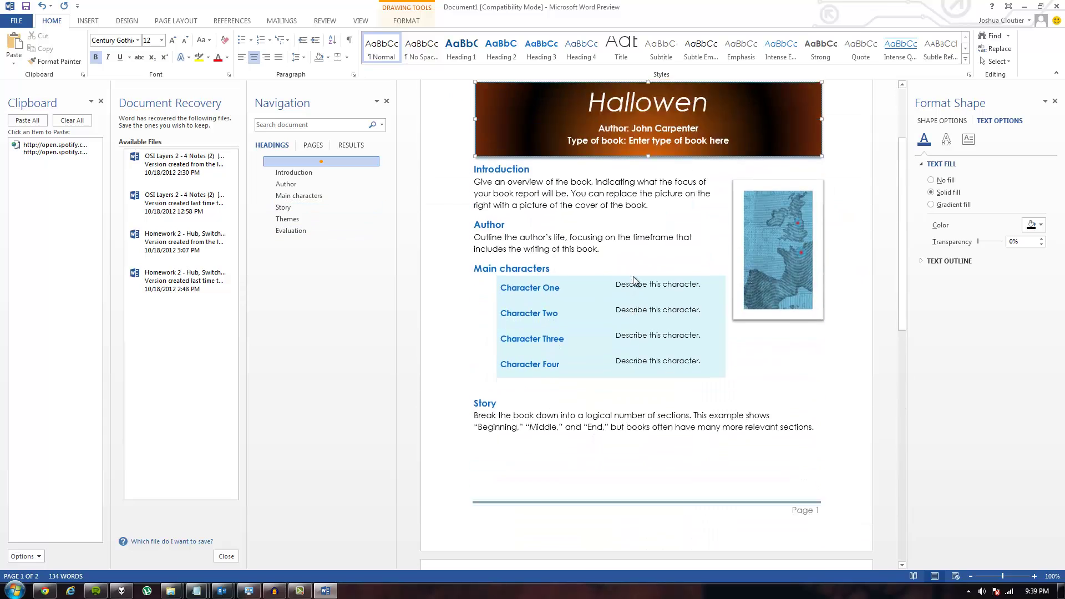
scroll(689, 254, down, 9)
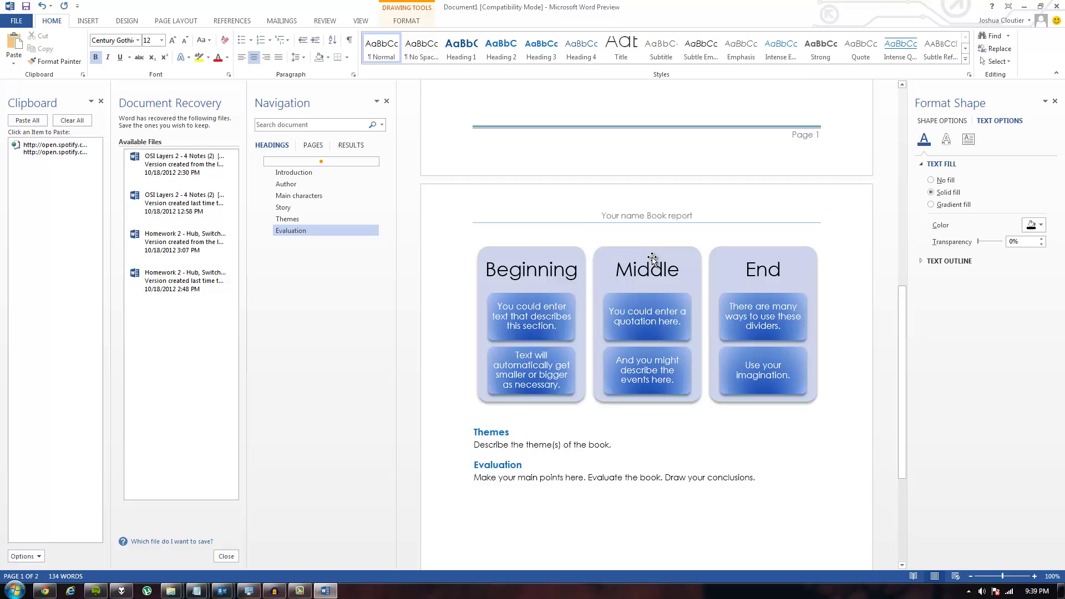
scroll(639, 189, up, 5)
scroll(643, 161, up, 4)
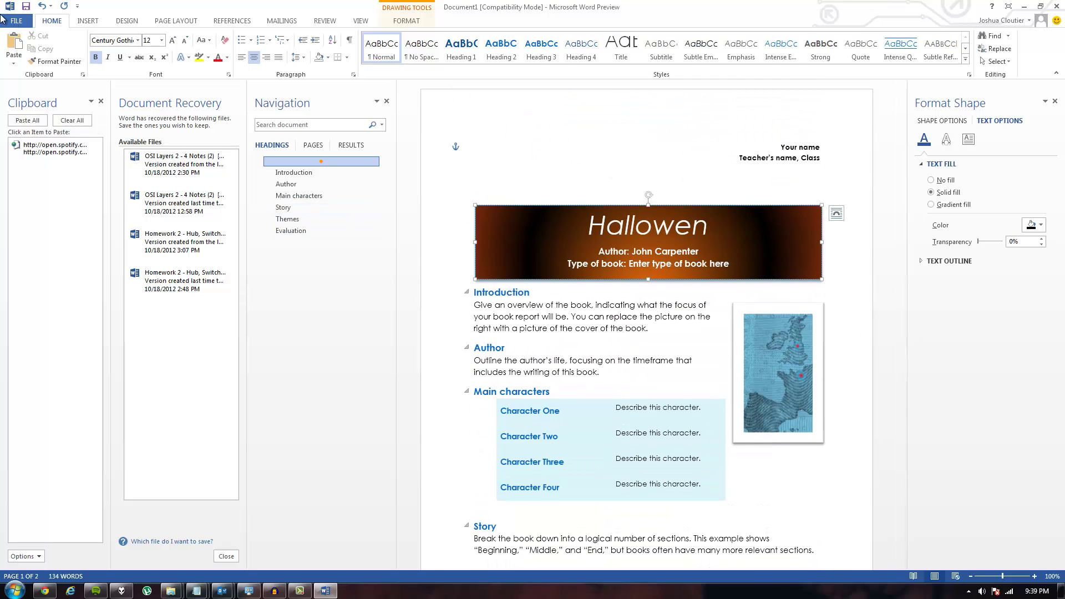
Step: Go back and forth between Backstage and the document, ending on the Info page (2 pages, 134 words)
click(16, 20)
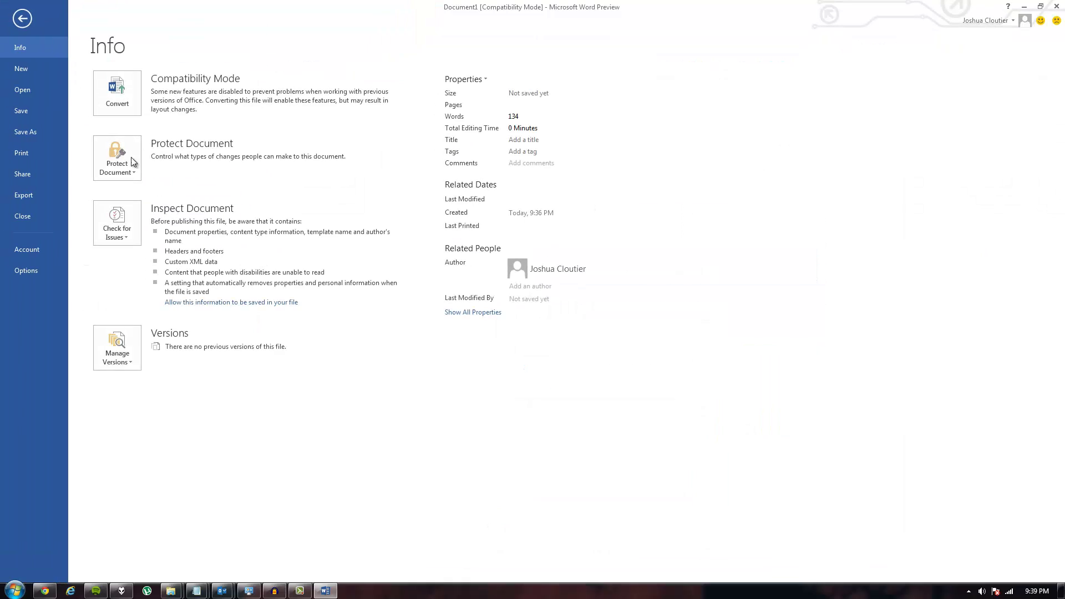
click(22, 18)
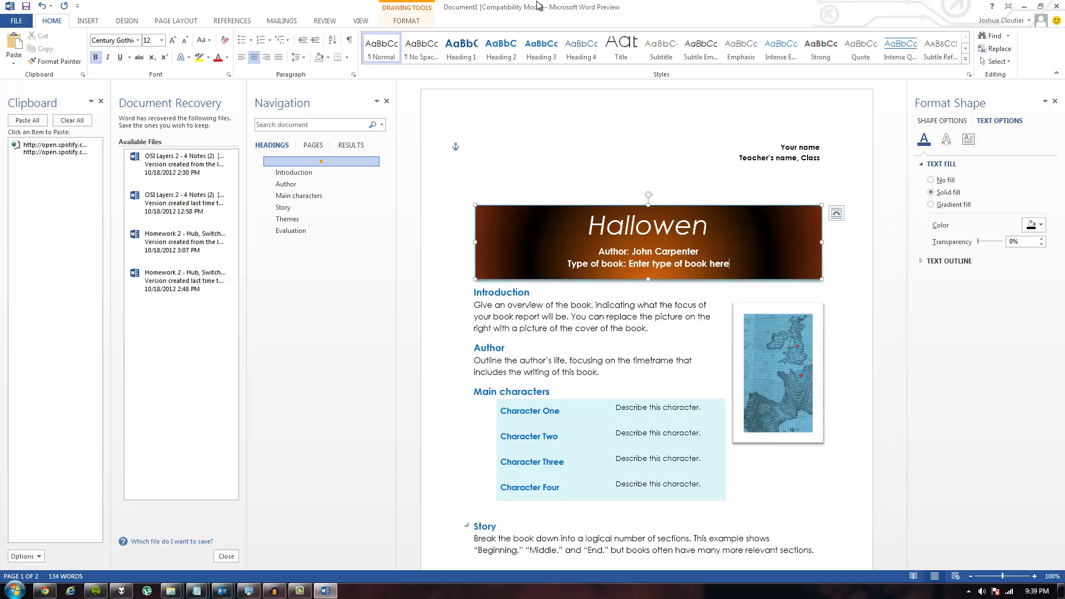
click(15, 23)
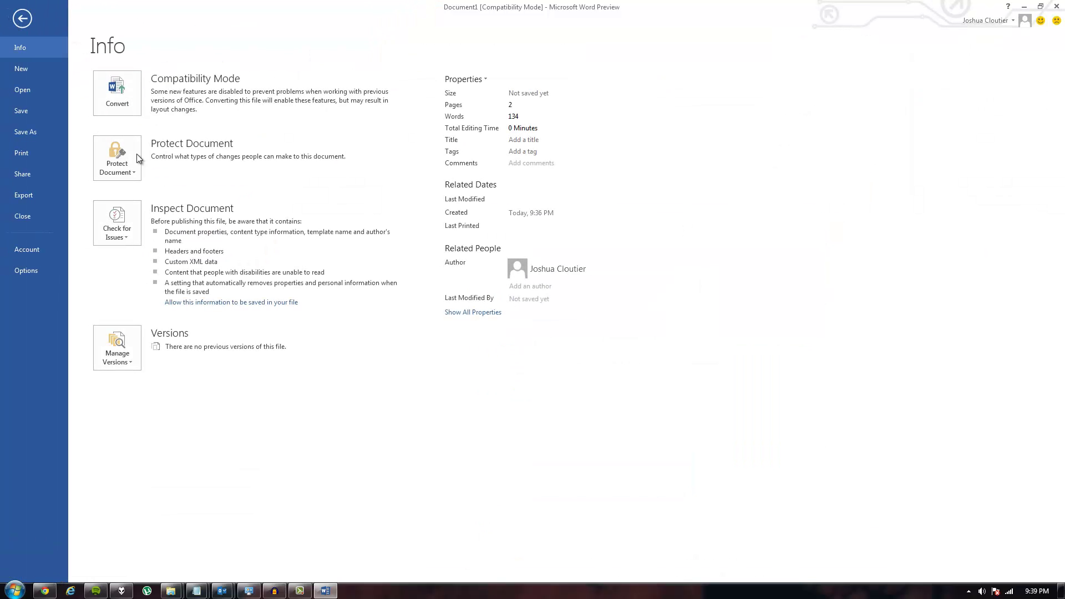
click(23, 19)
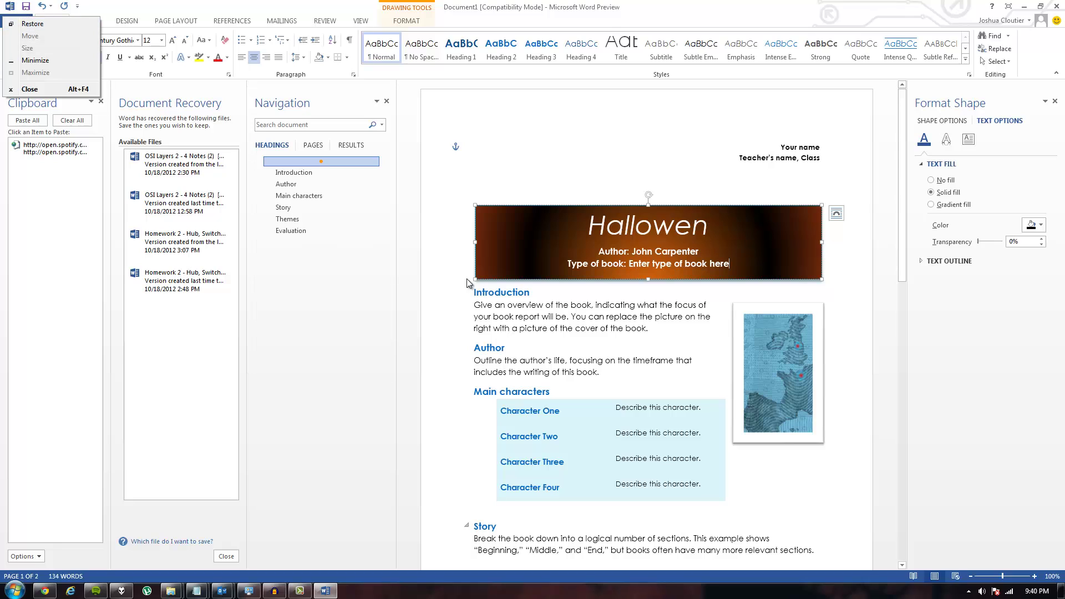
click(470, 283)
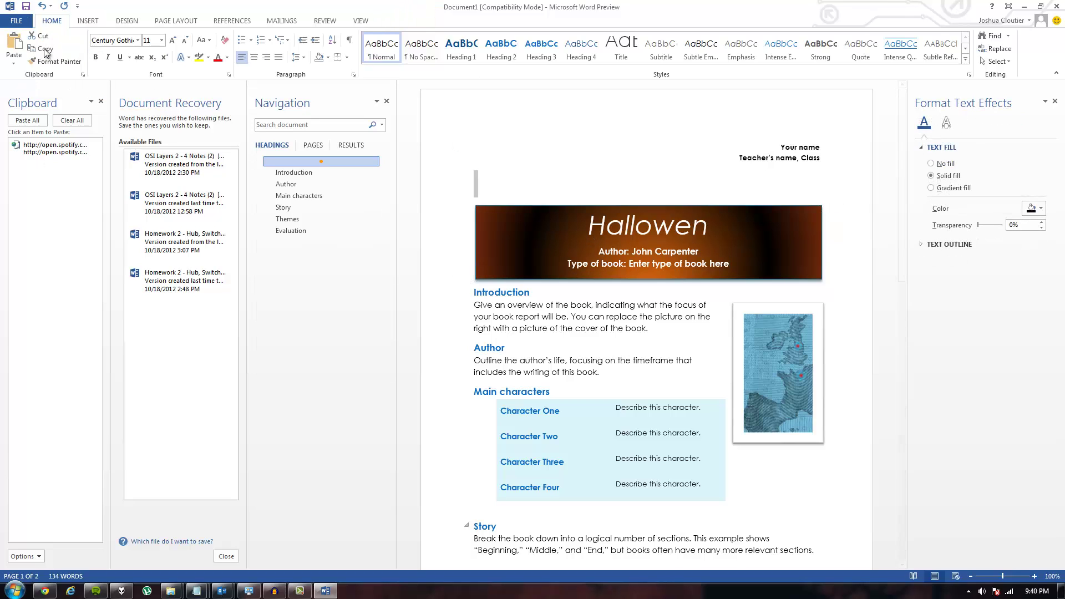
click(17, 20)
click(22, 19)
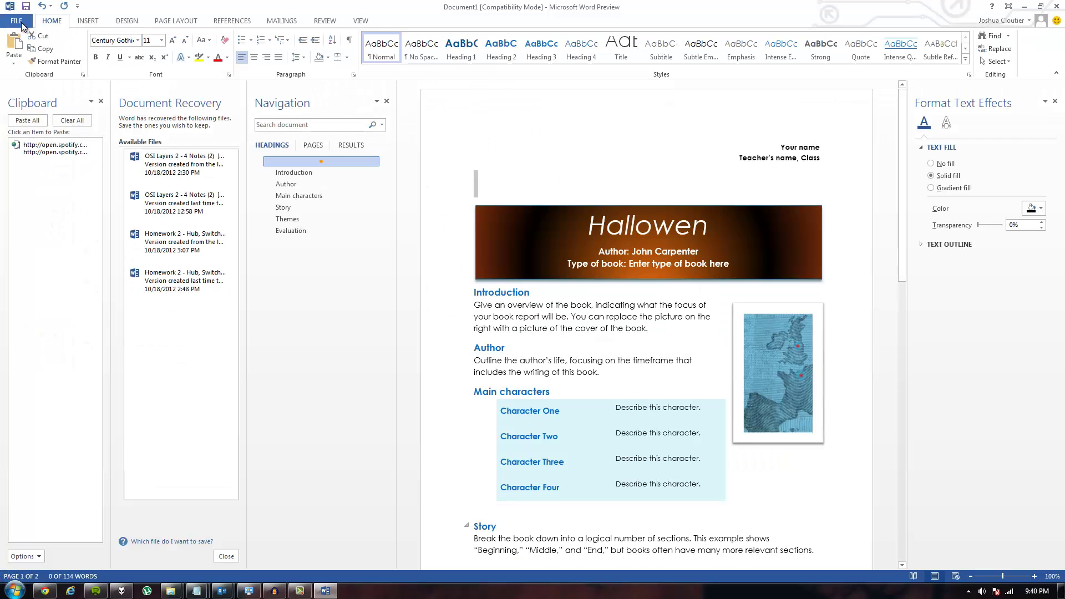
click(16, 20)
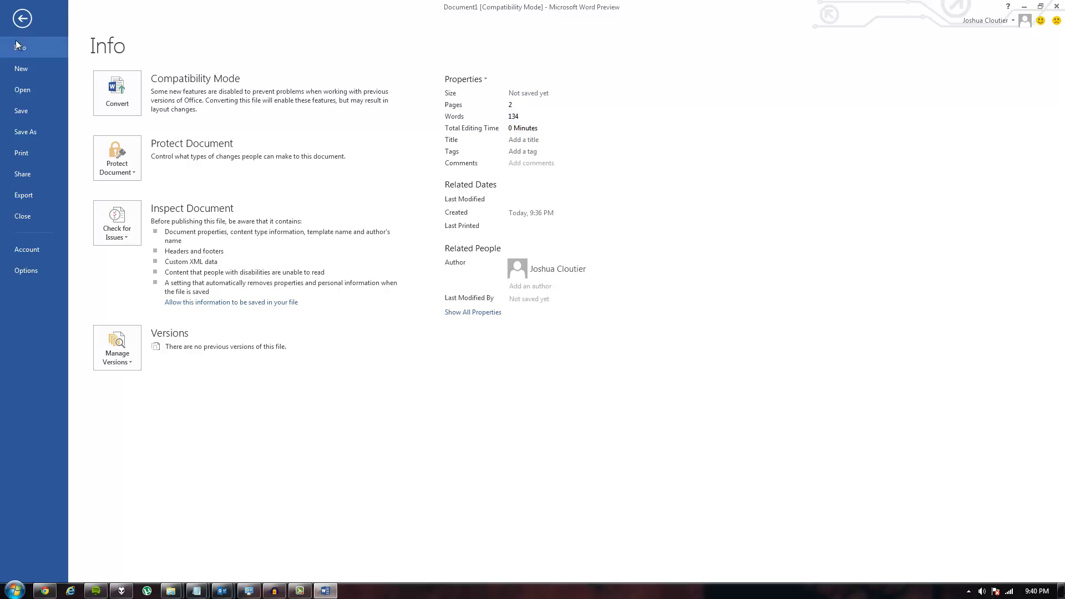
Step: From Save As, create a new folder named School in the SkyDrive folder
click(32, 138)
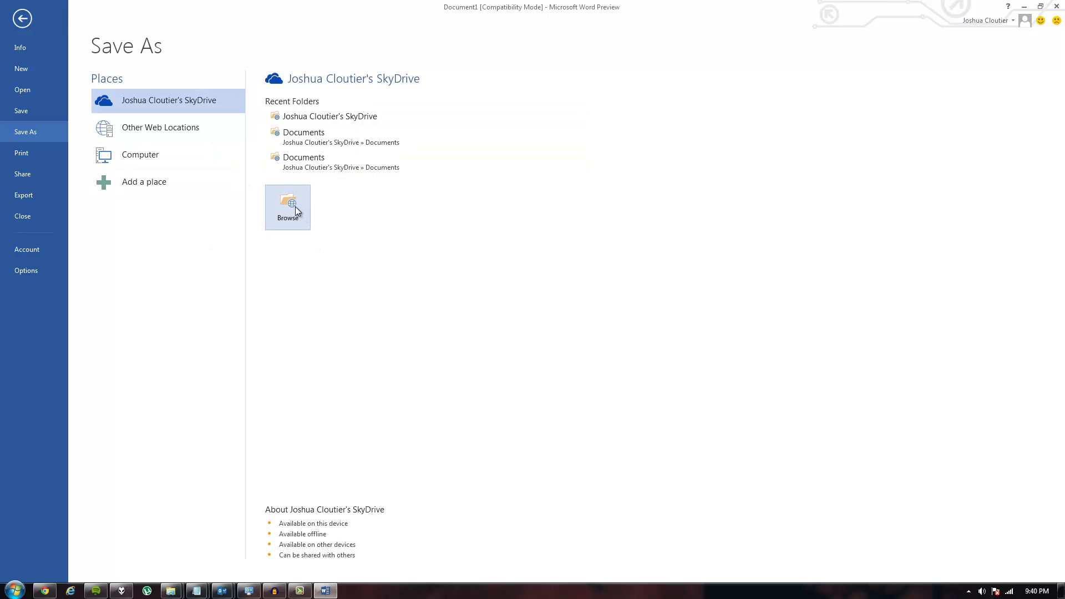
click(277, 224)
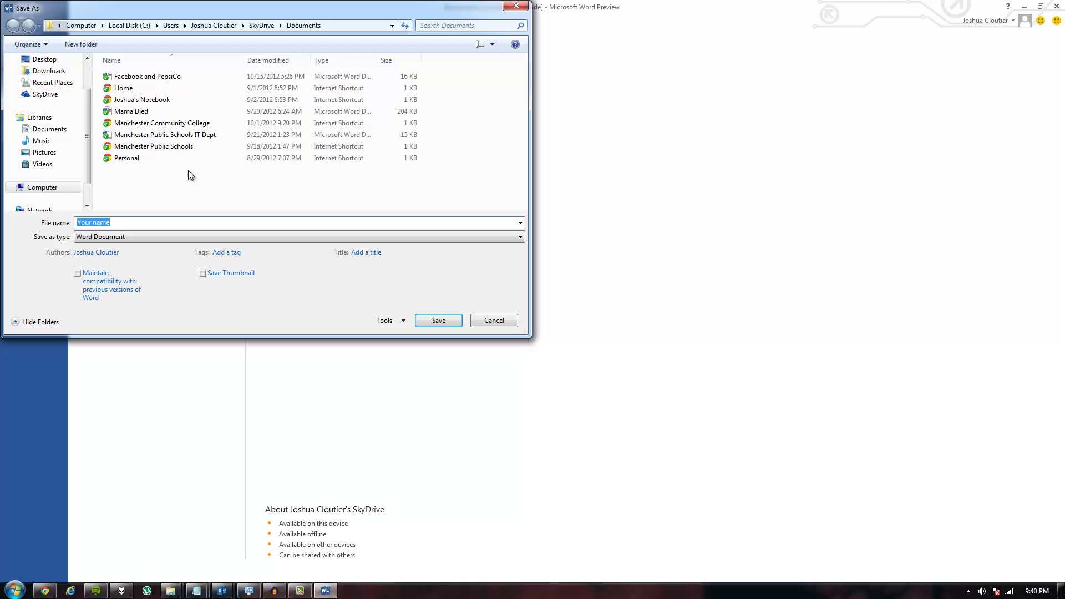
click(150, 163)
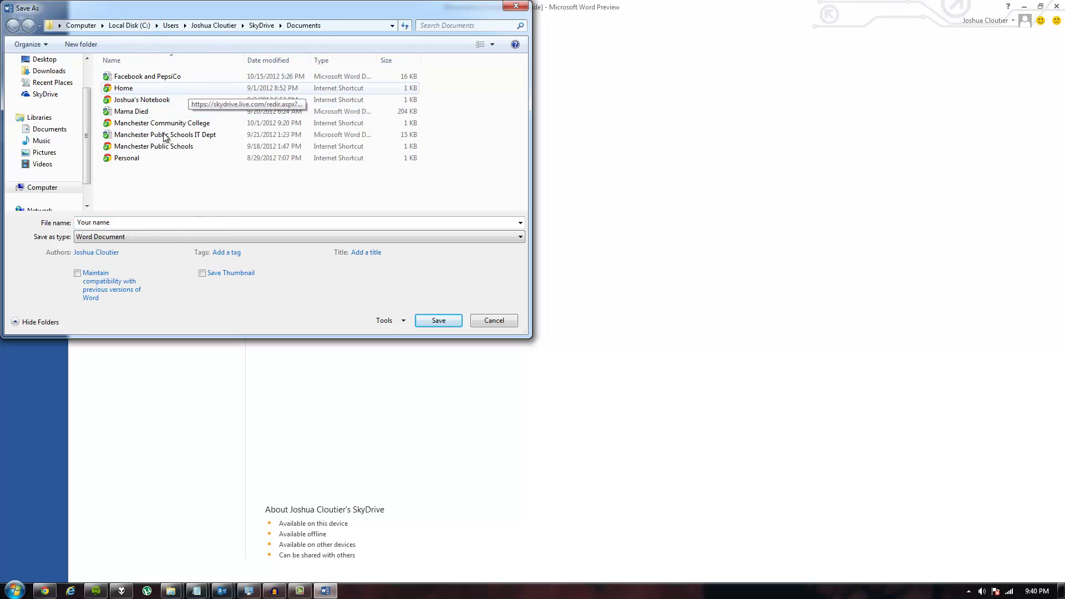
click(258, 28)
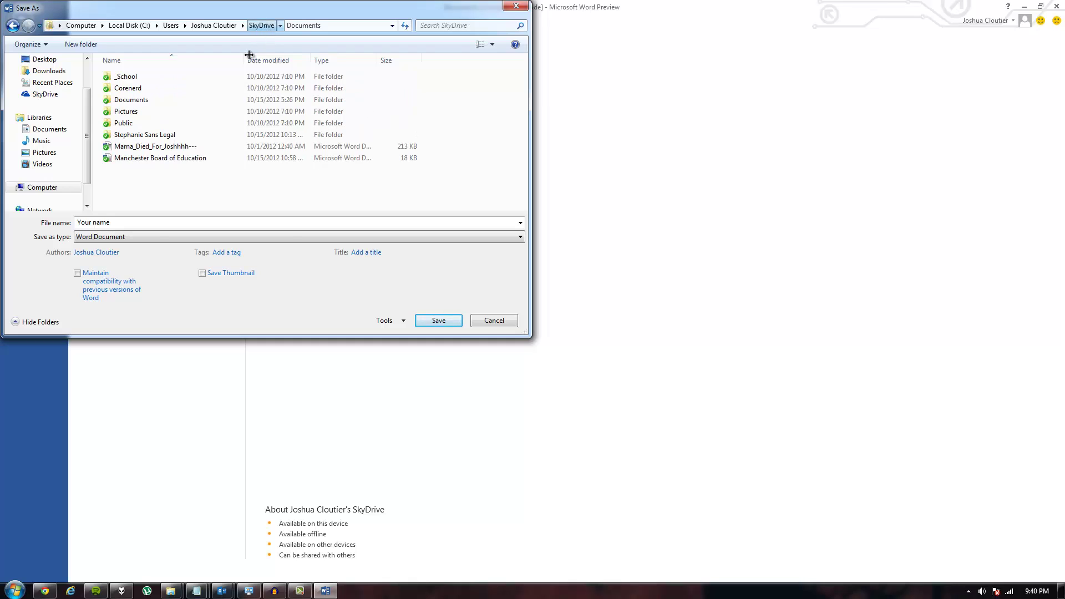
right_click(214, 182)
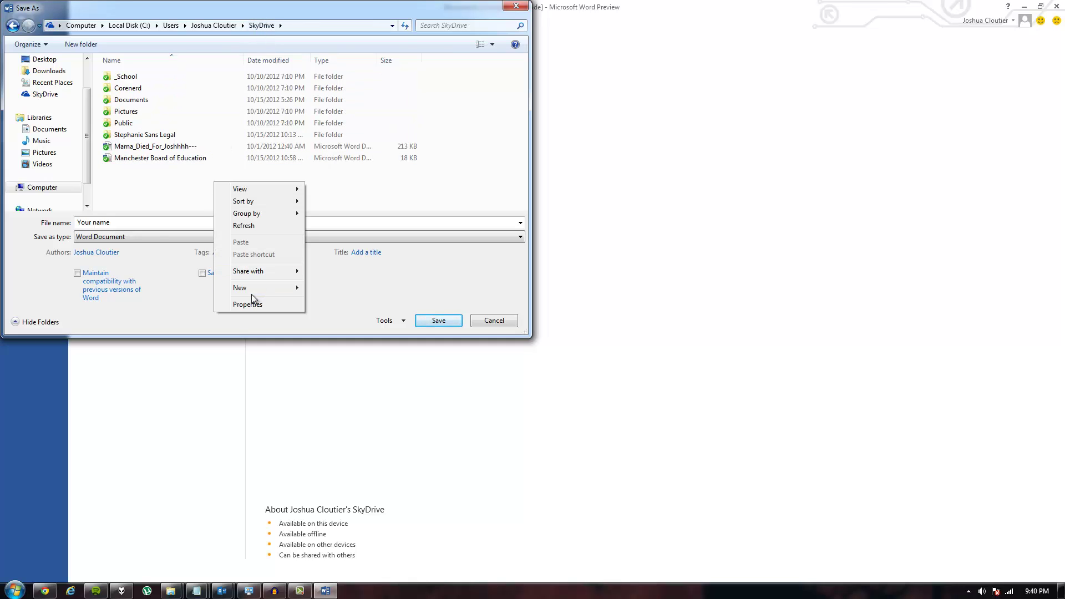
mouse_move(244, 287)
click(324, 286)
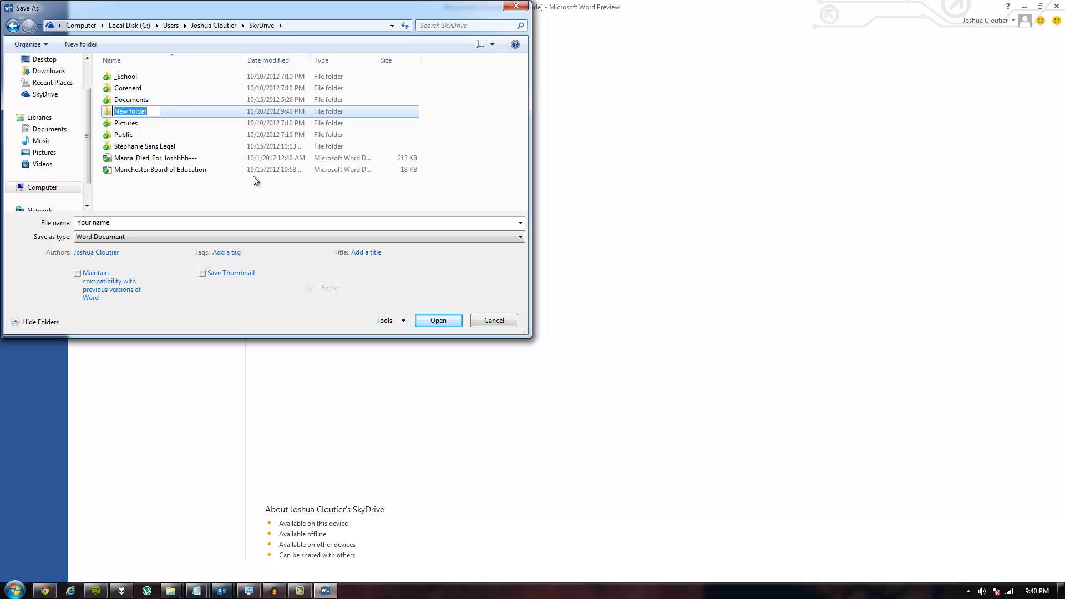
key(BackSpace)
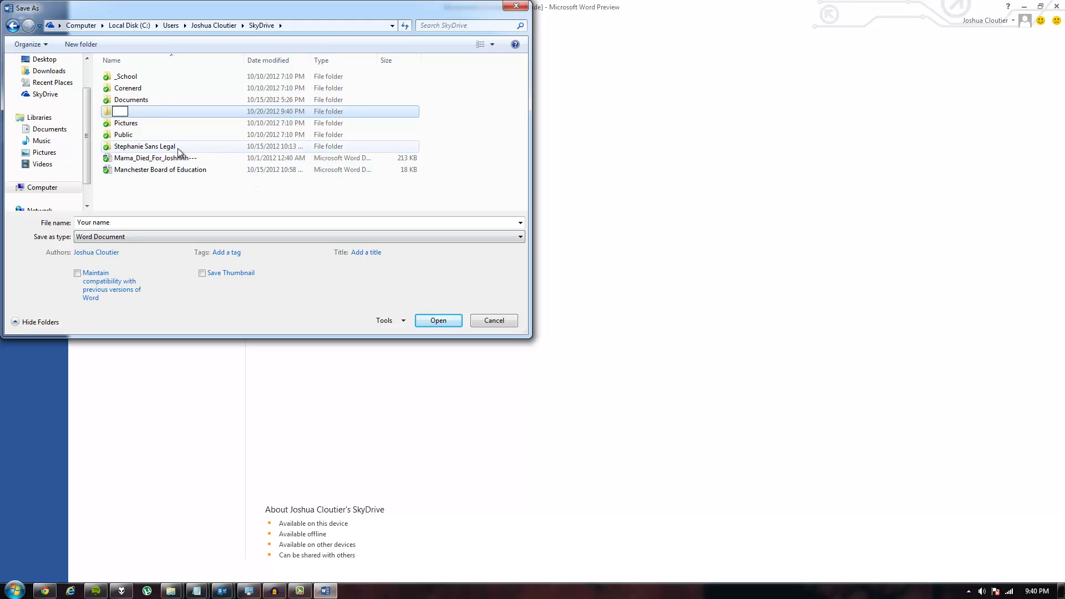
text(School)
key(Return)
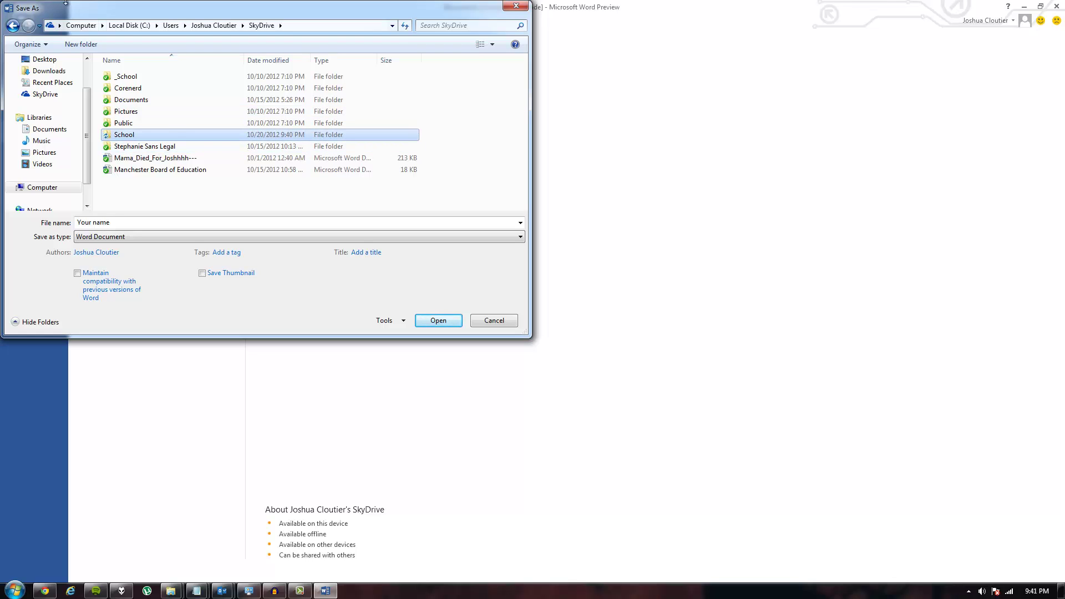
Step: Save the report into the School folder, named with the user's full name
right_click(484, 165)
click(414, 202)
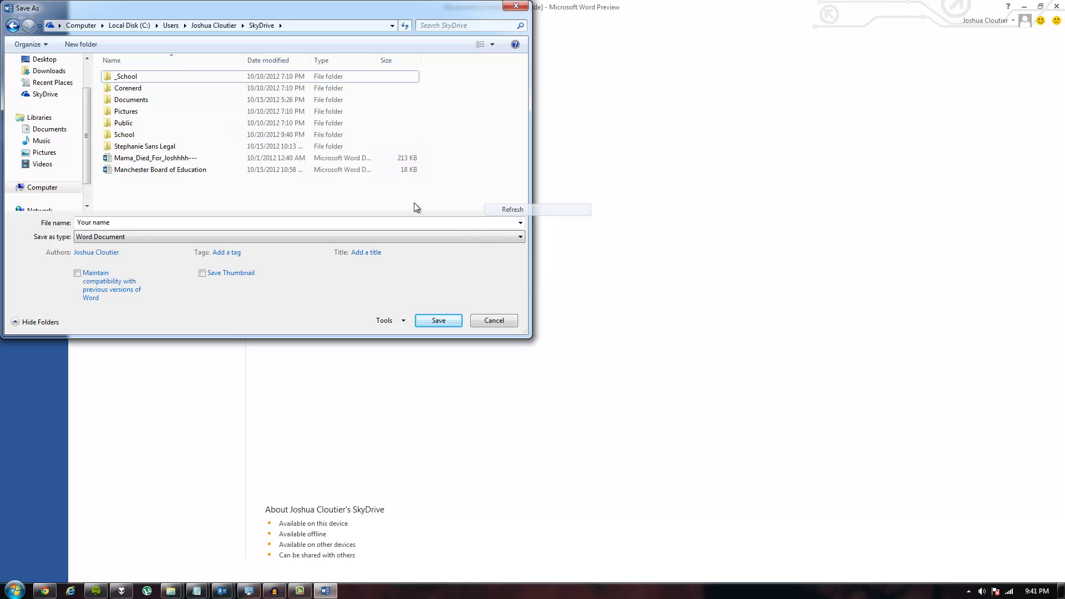
click(119, 138)
double_click(118, 139)
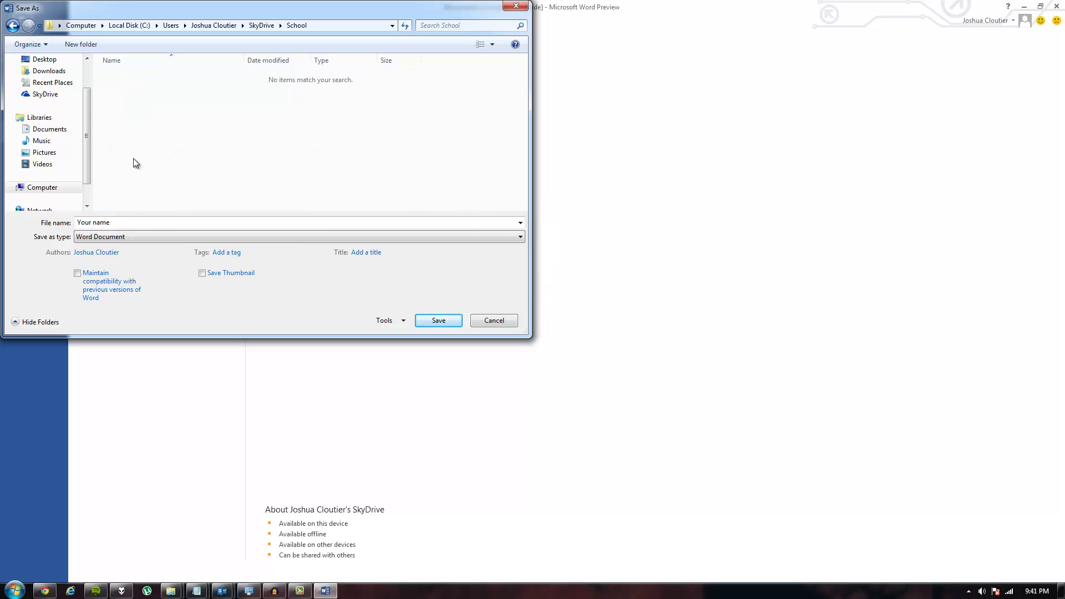
click(127, 221)
key(BackSpace)
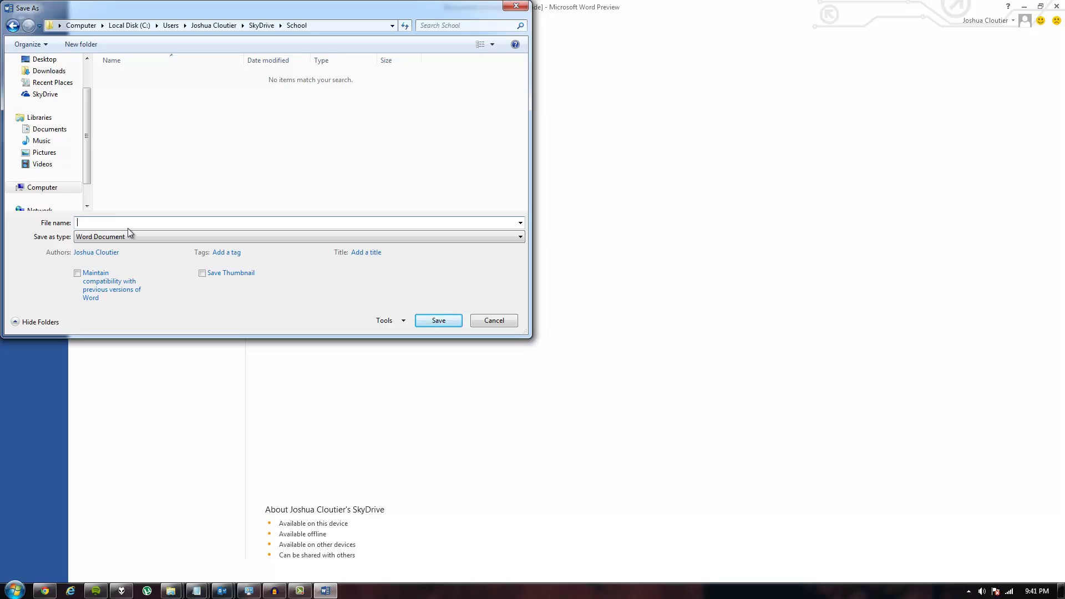
key(ctrl+a)
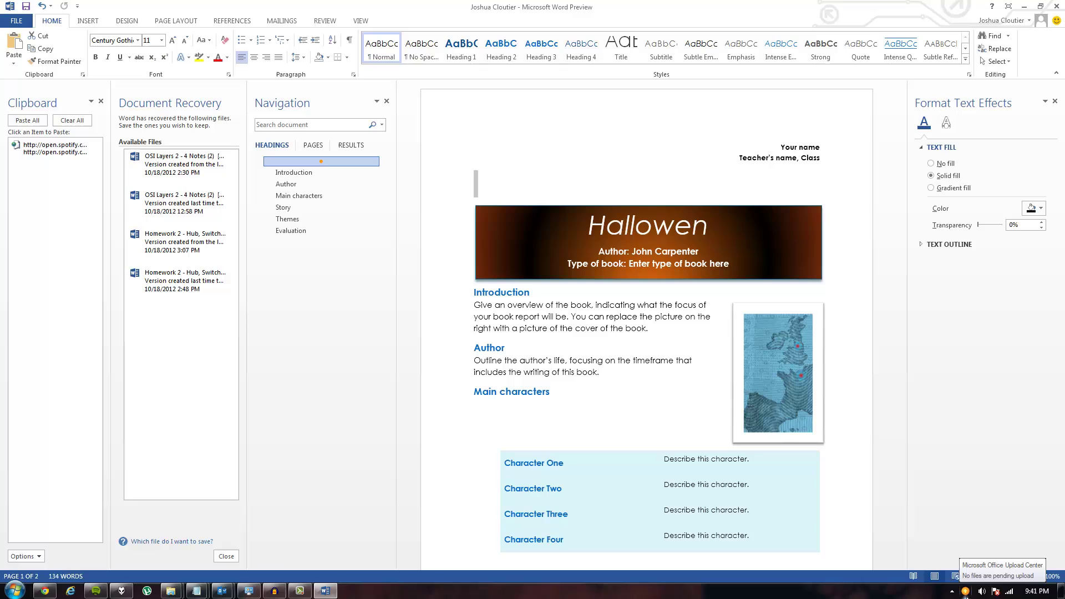
Step: Check Upload Center for pending uploads, restore Word to a smaller window, and bring Chrome forward
click(966, 592)
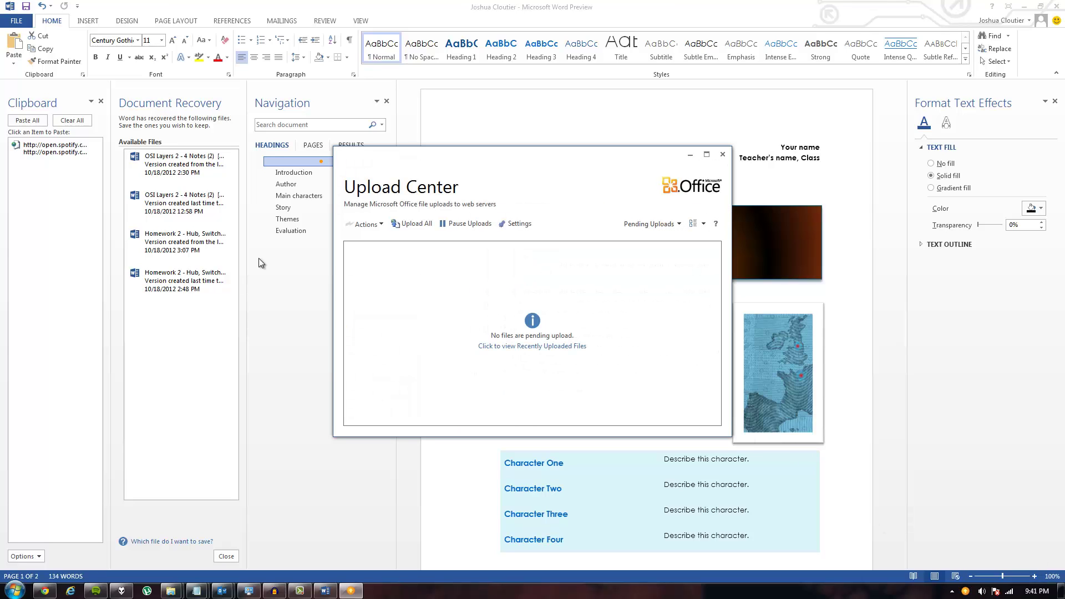
click(228, 255)
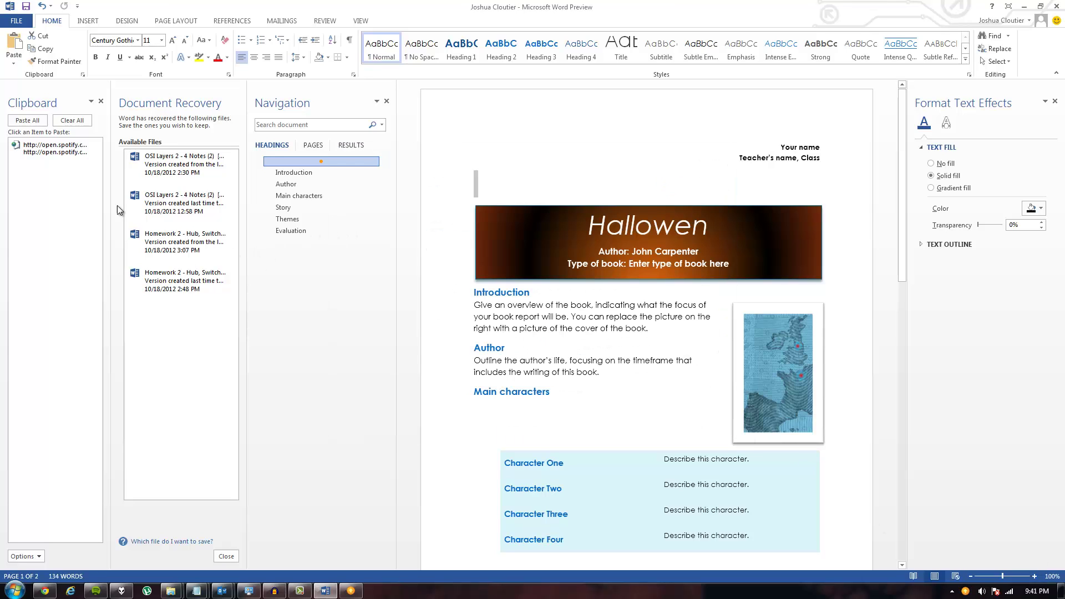
double_click(264, 7)
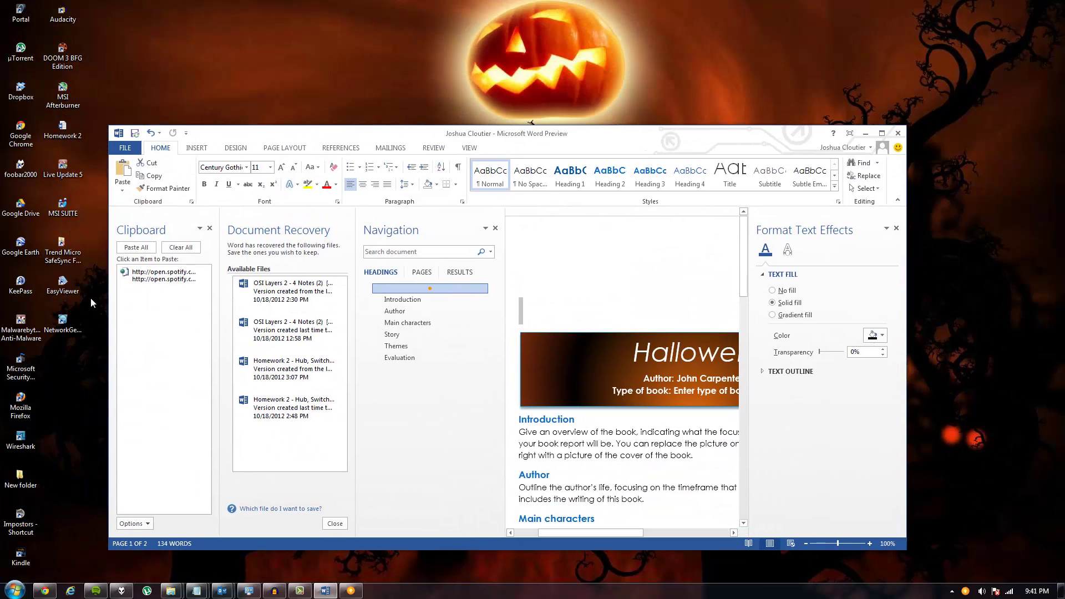
key(alt+Tab)
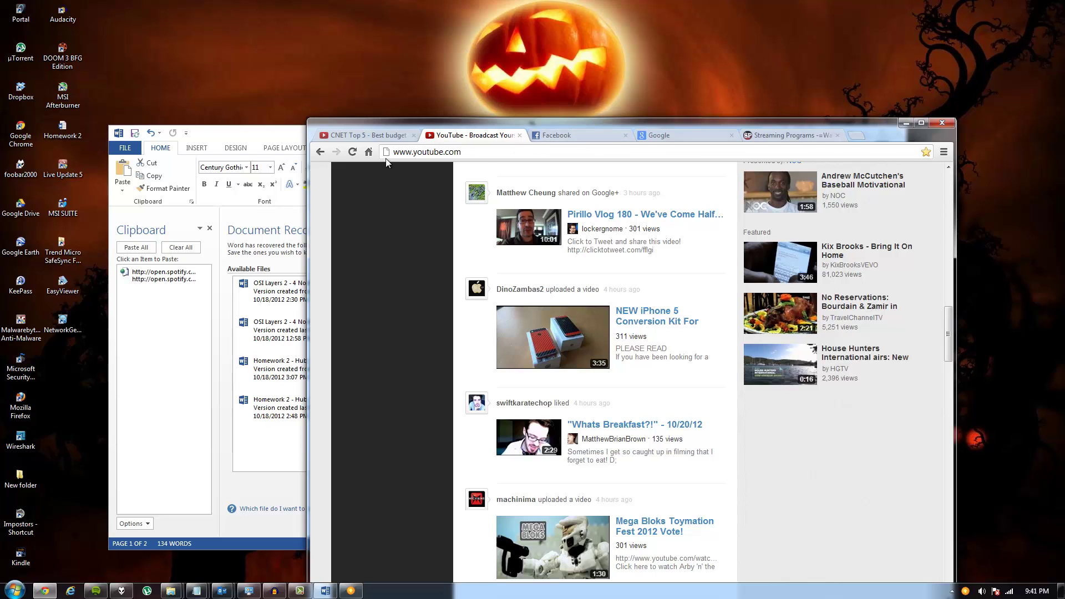
Step: Maximize Chrome, search Google for SkyDrive, and reach the signed-in SkyDrive Files page
click(387, 139)
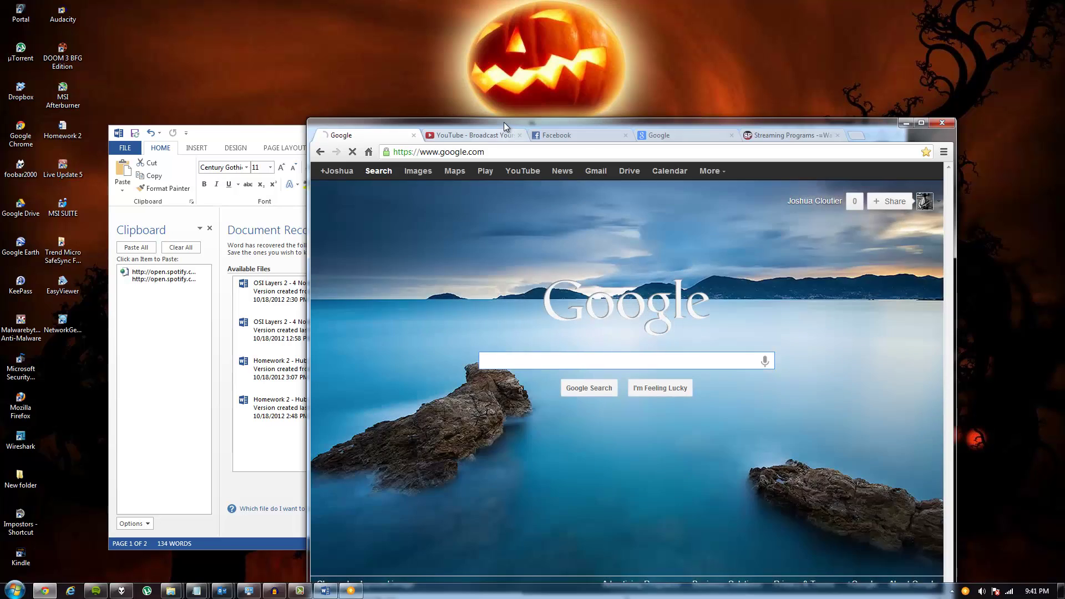
drag(504, 122, 400, 2)
text(skyd)
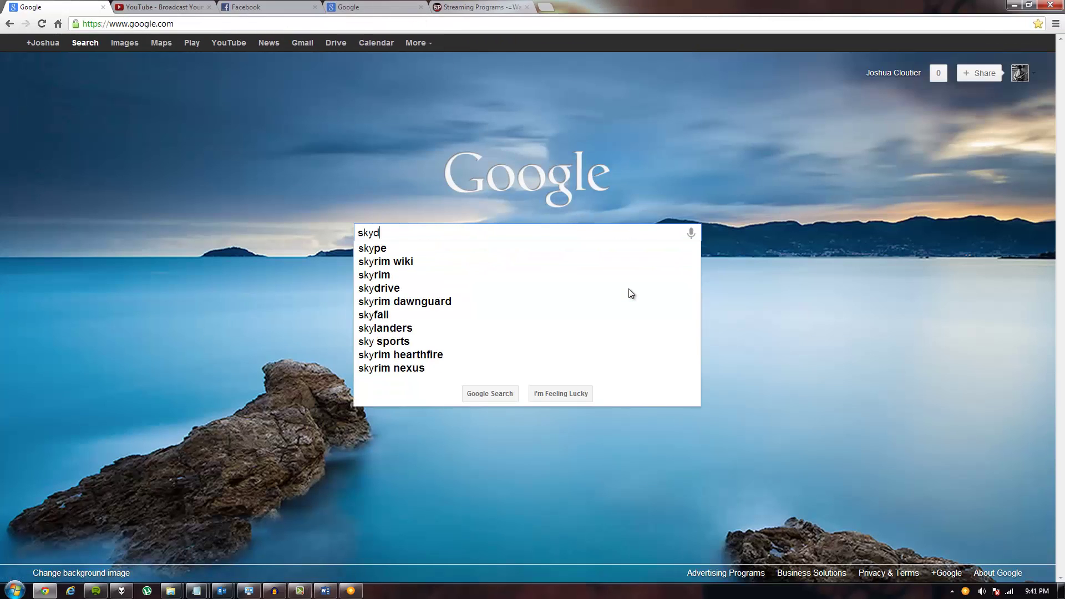
key(BackSpace)
text(dr)
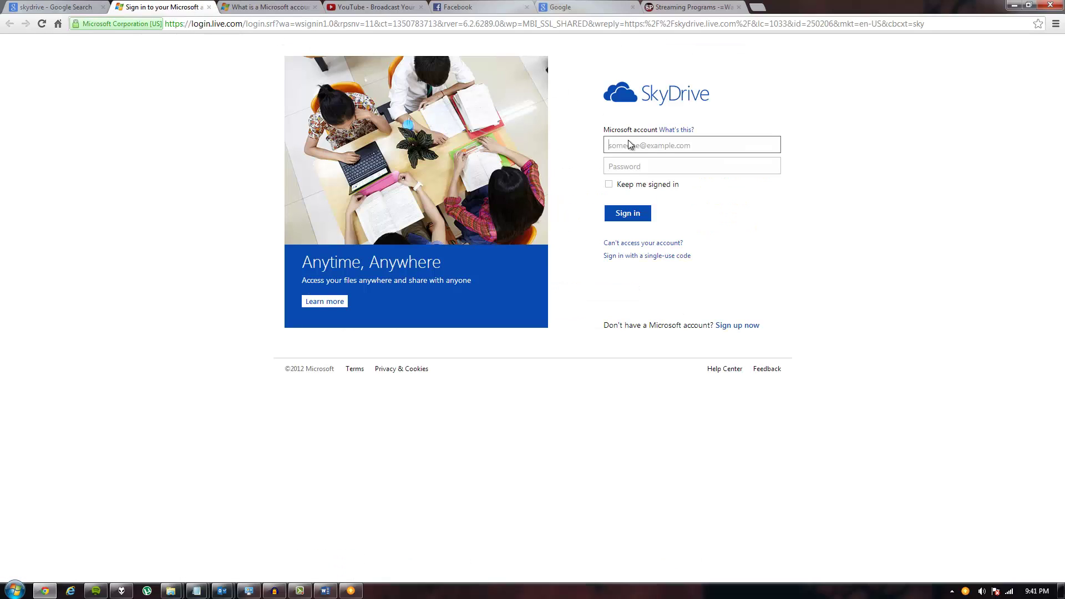
middle_click(149, 7)
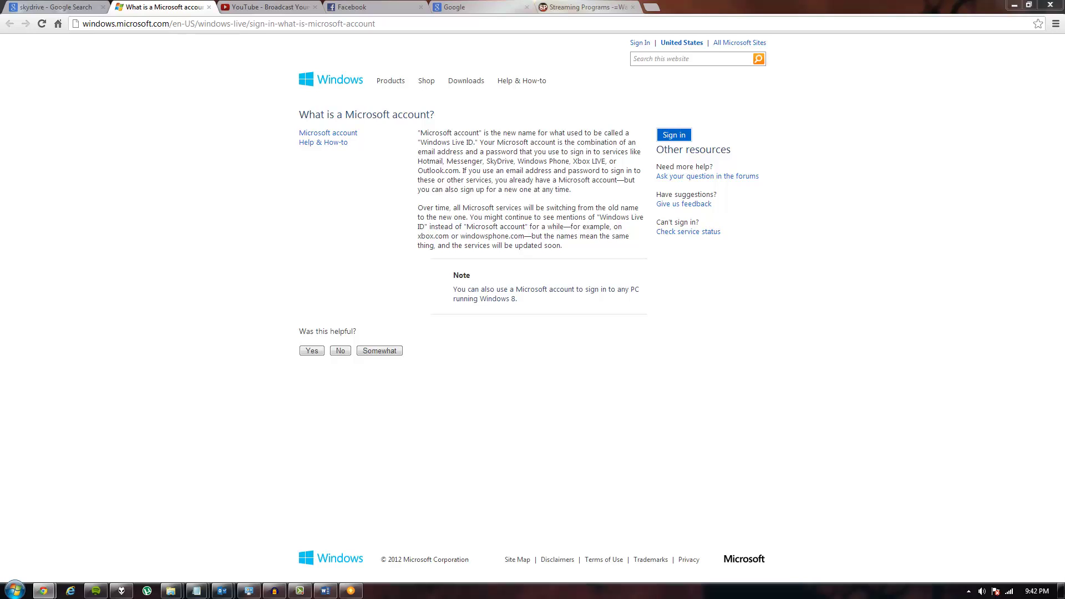
key(alt+Tab)
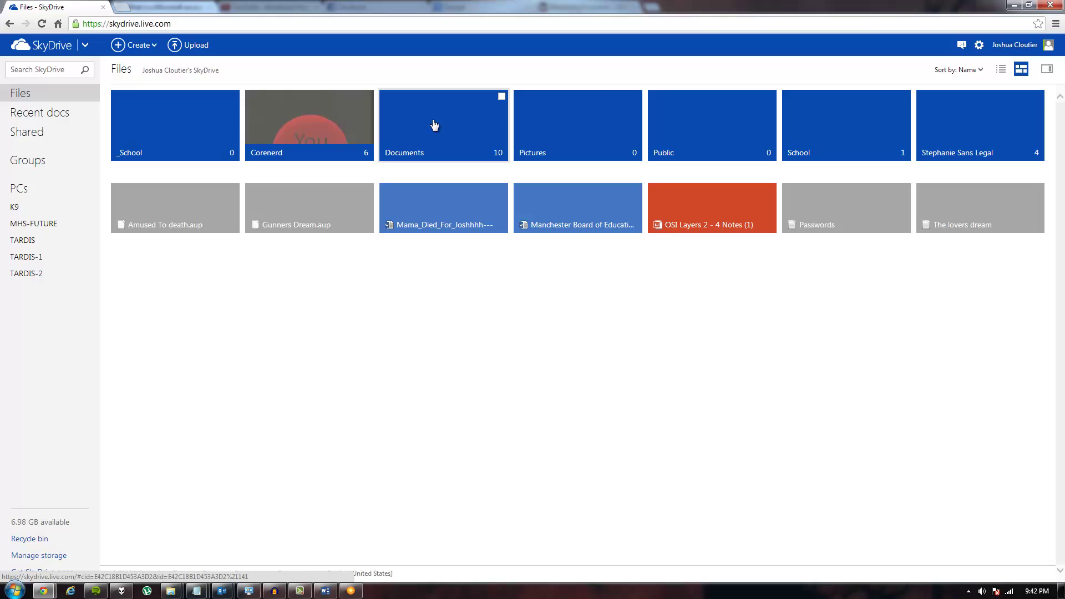
Step: Open the book report from the School folder on SkyDrive
right_click(664, 294)
click(835, 114)
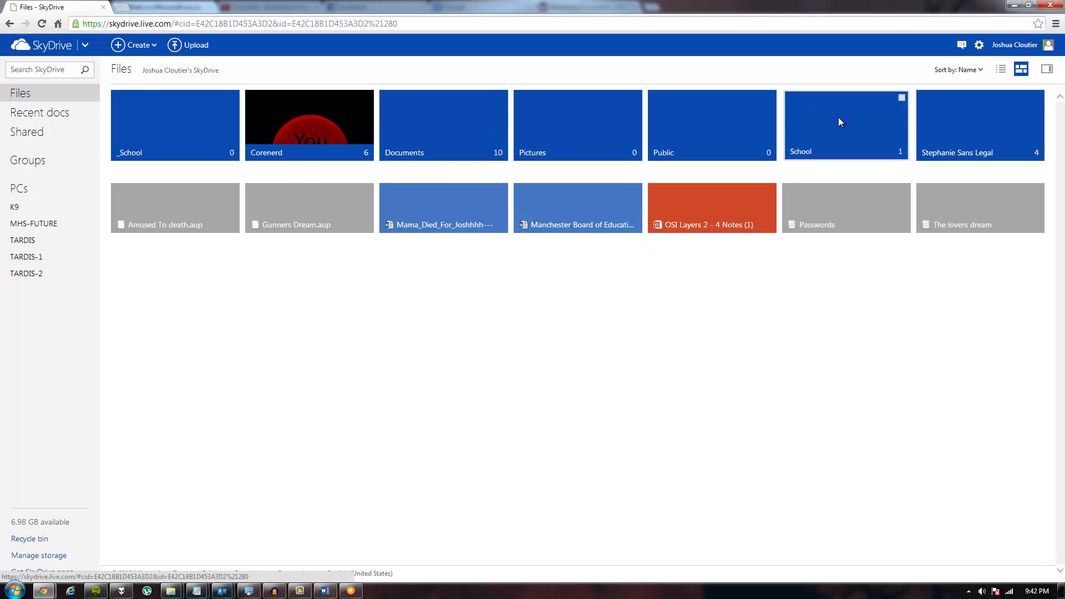
click(214, 130)
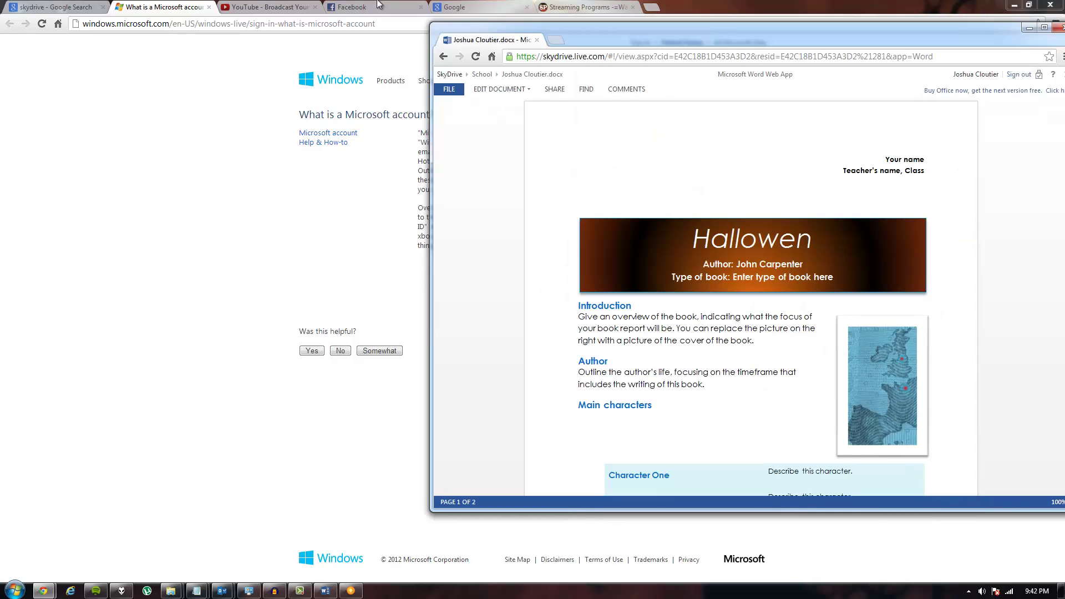
Step: Scroll through both pages of the report and bring up the Edit Document choices
scroll(445, 360, down, 5)
scroll(424, 487, down, 9)
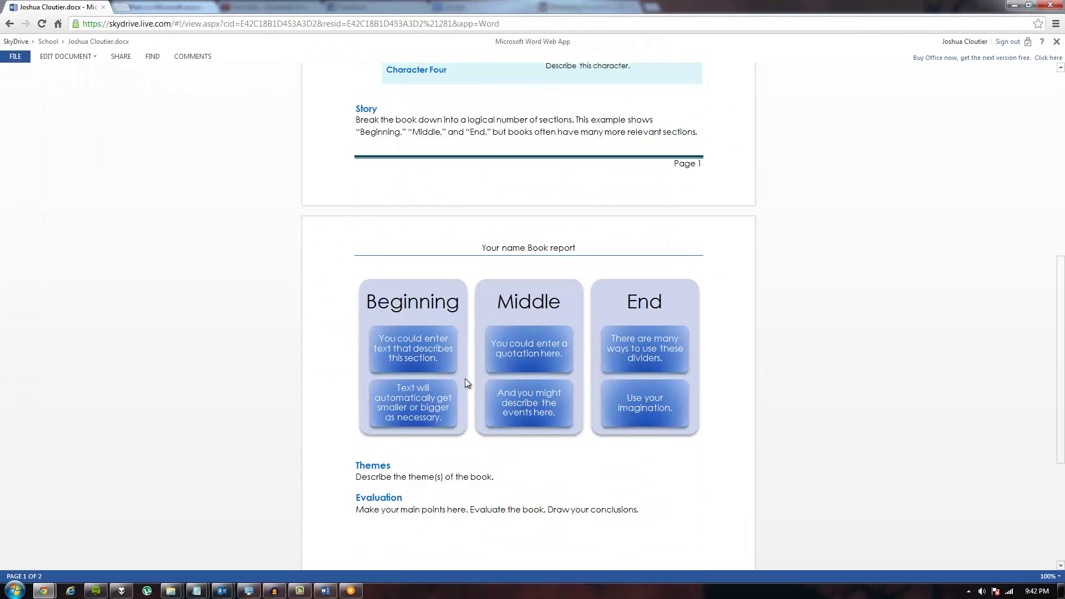
scroll(488, 340, up, 6)
scroll(372, 339, up, 6)
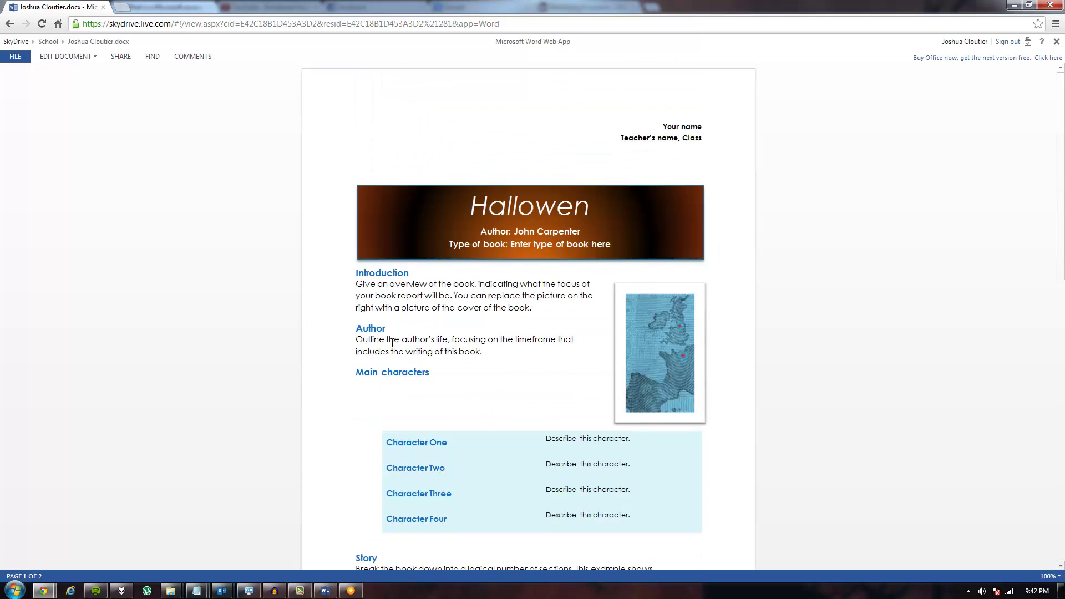
scroll(556, 275, down, 12)
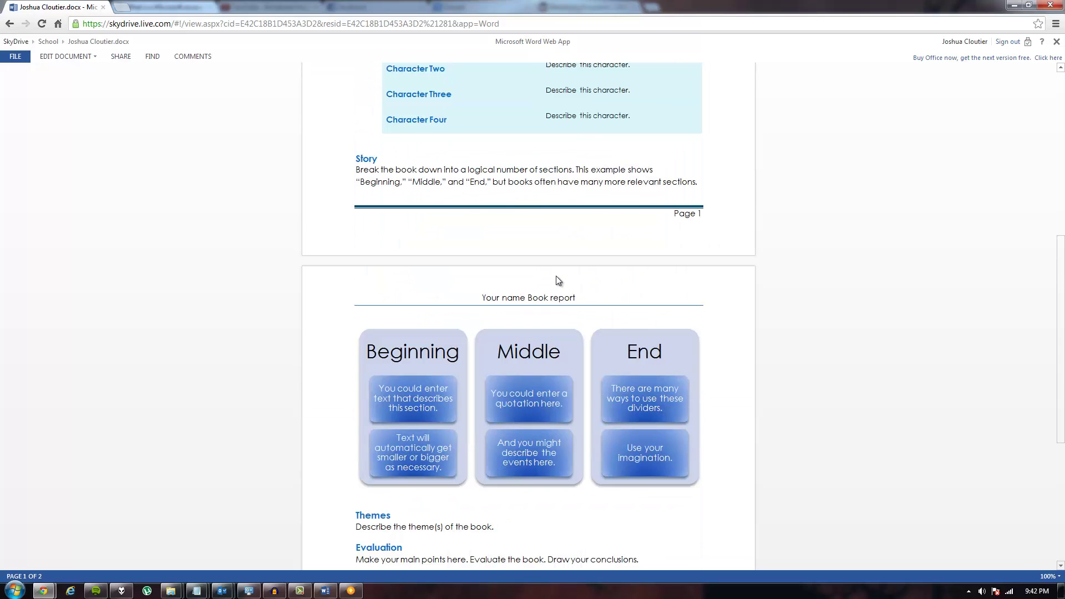
scroll(488, 360, up, 12)
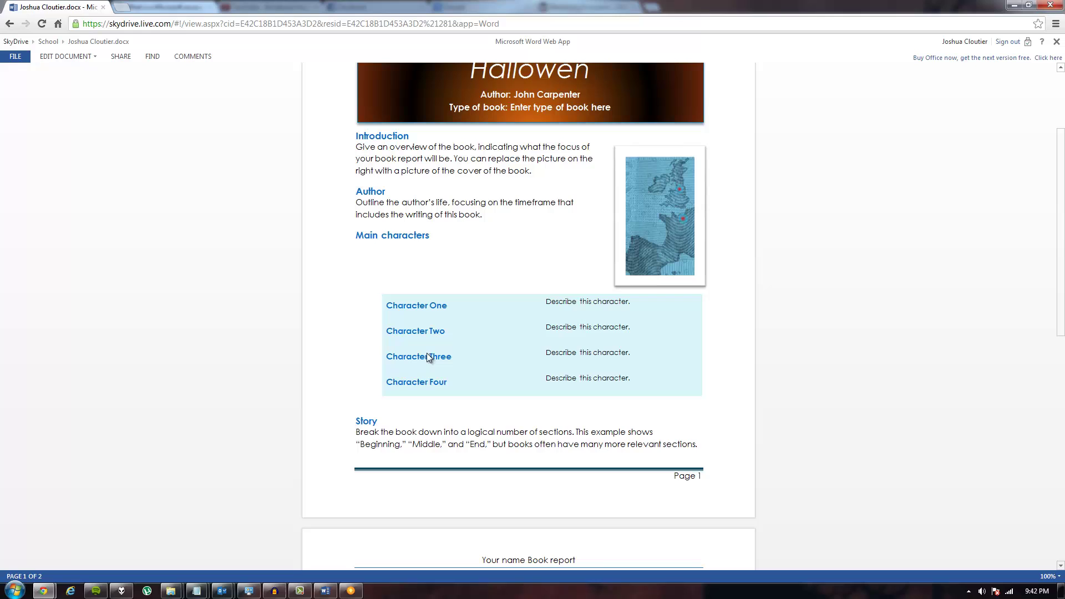
scroll(360, 270, up, 2)
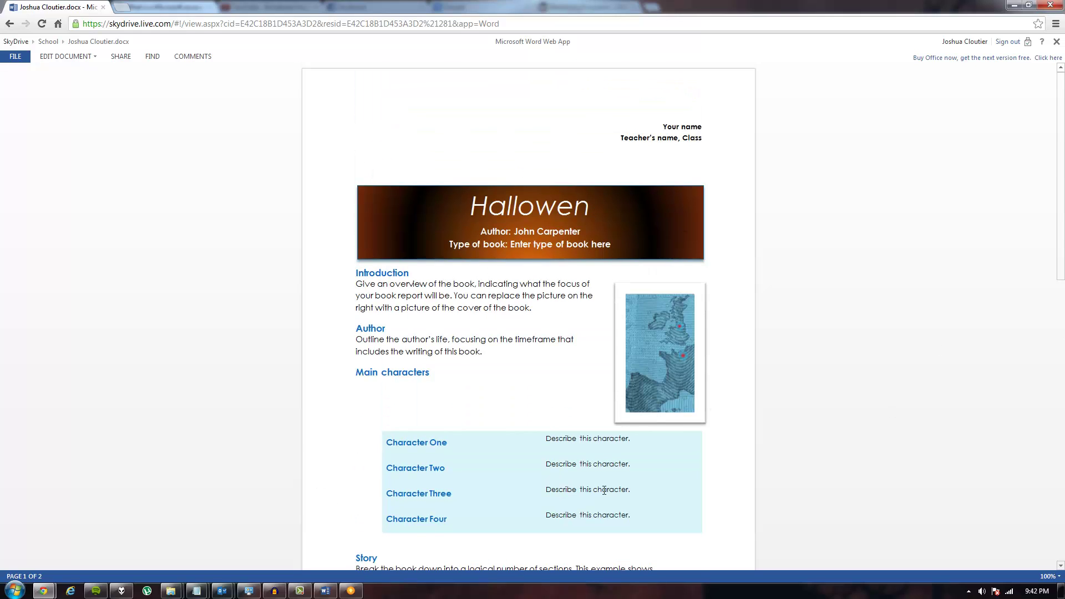
scroll(535, 278, down, 7)
scroll(367, 233, up, 2)
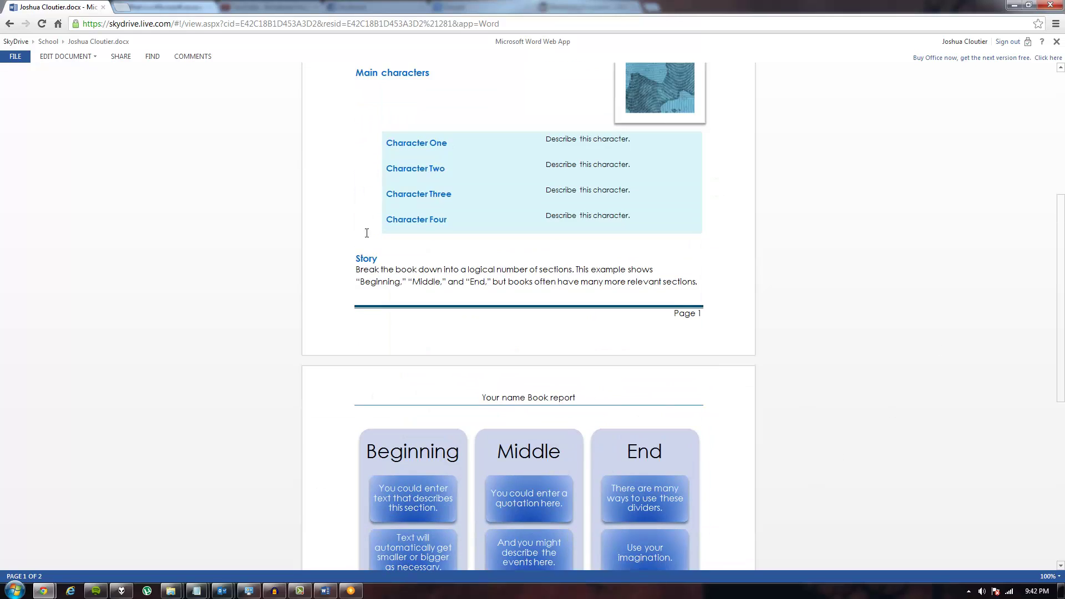
scroll(164, 130, up, 5)
scroll(133, 154, down, 9)
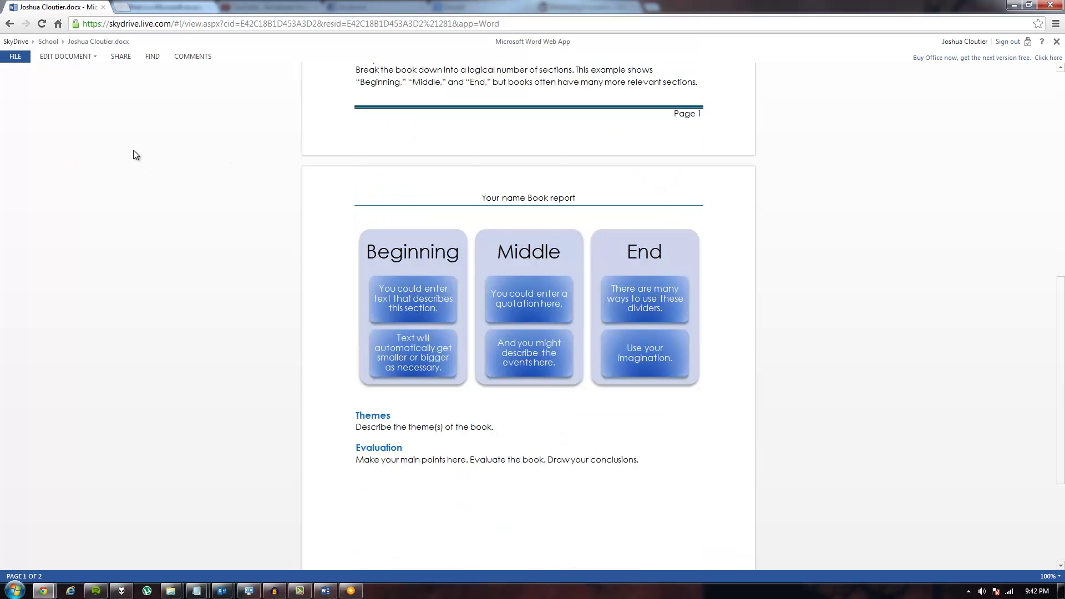
scroll(133, 154, down, 3)
click(50, 55)
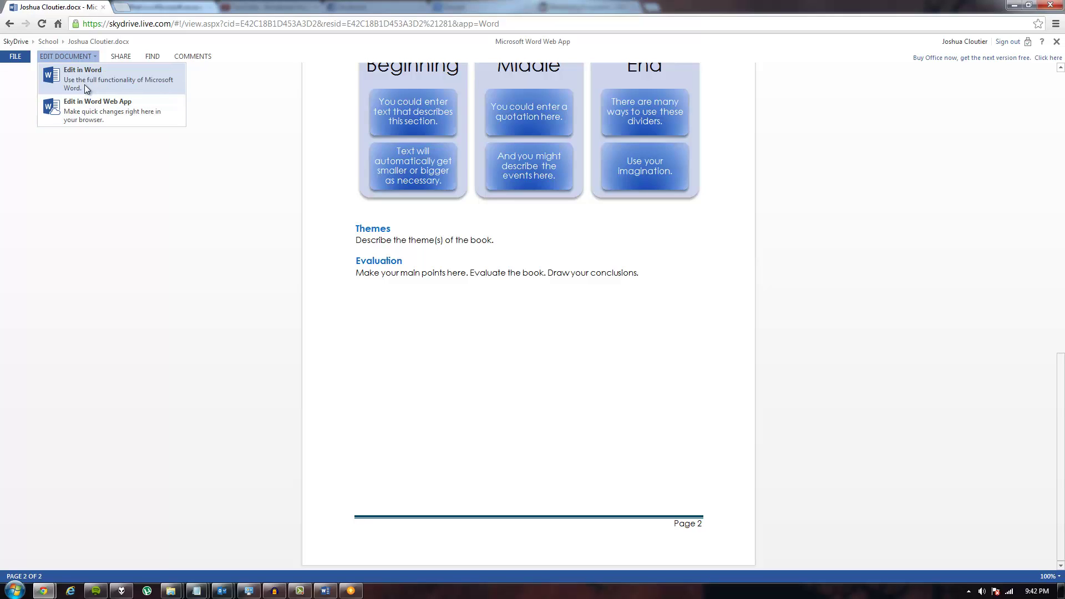
Step: Edit the report in Word Web App and look through its Home, Page Layout and View tabs
click(89, 113)
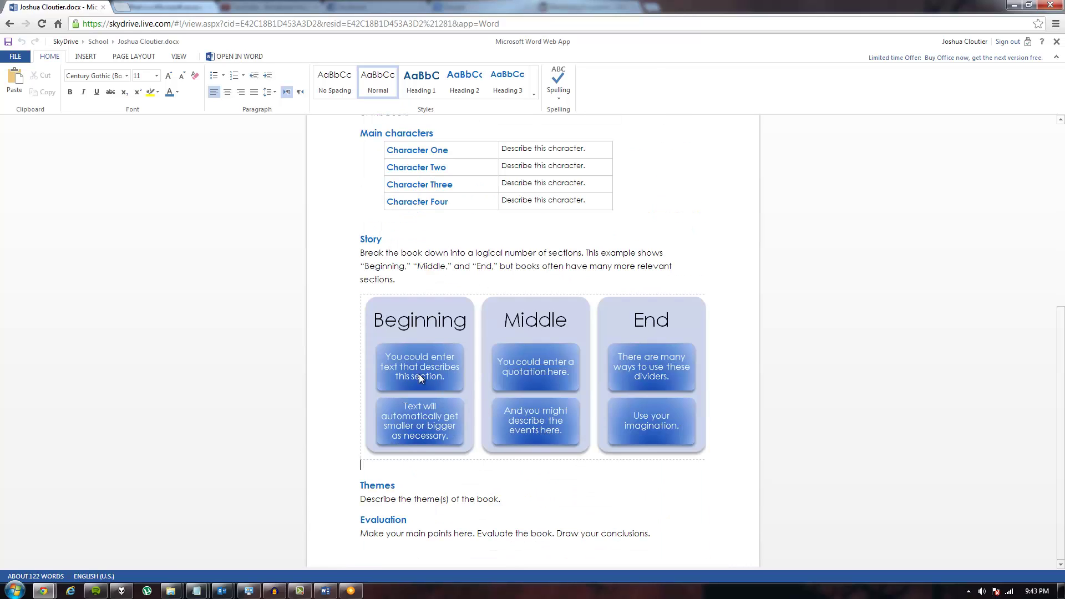
click(439, 315)
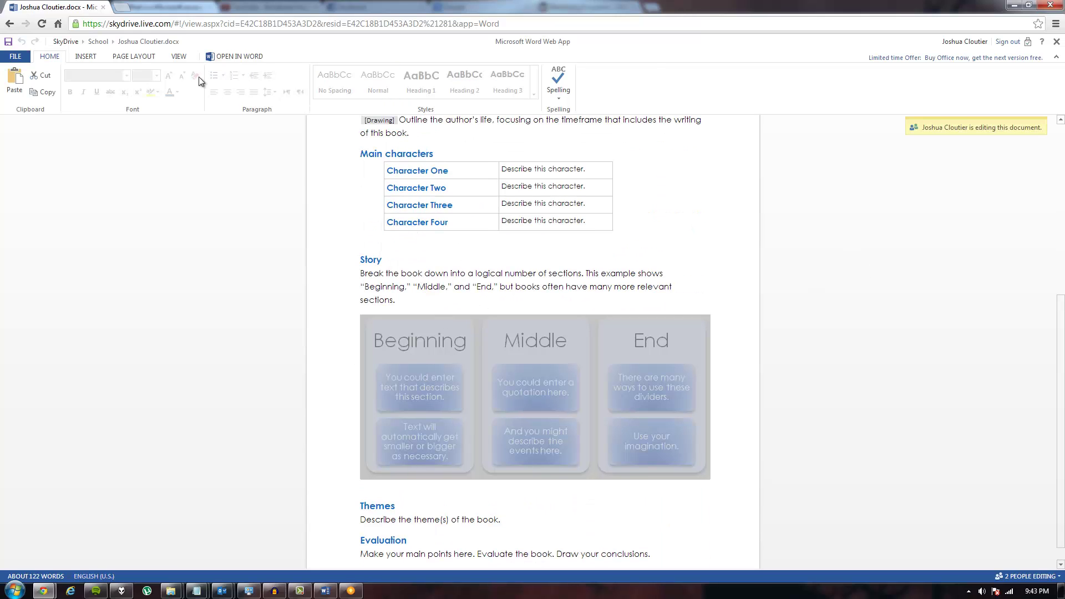
click(81, 60)
click(157, 54)
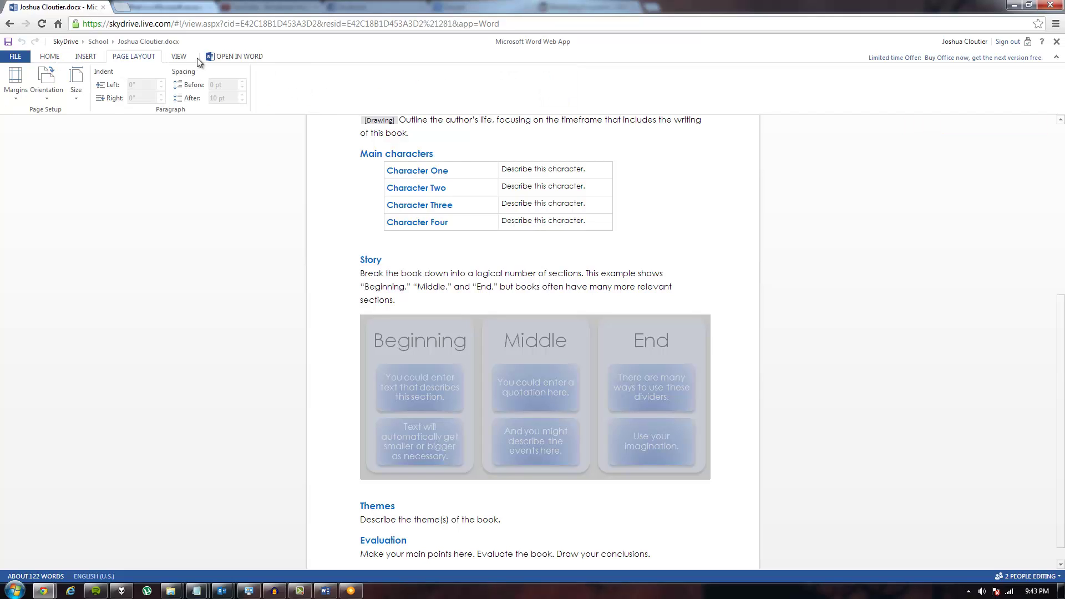
click(178, 56)
click(136, 56)
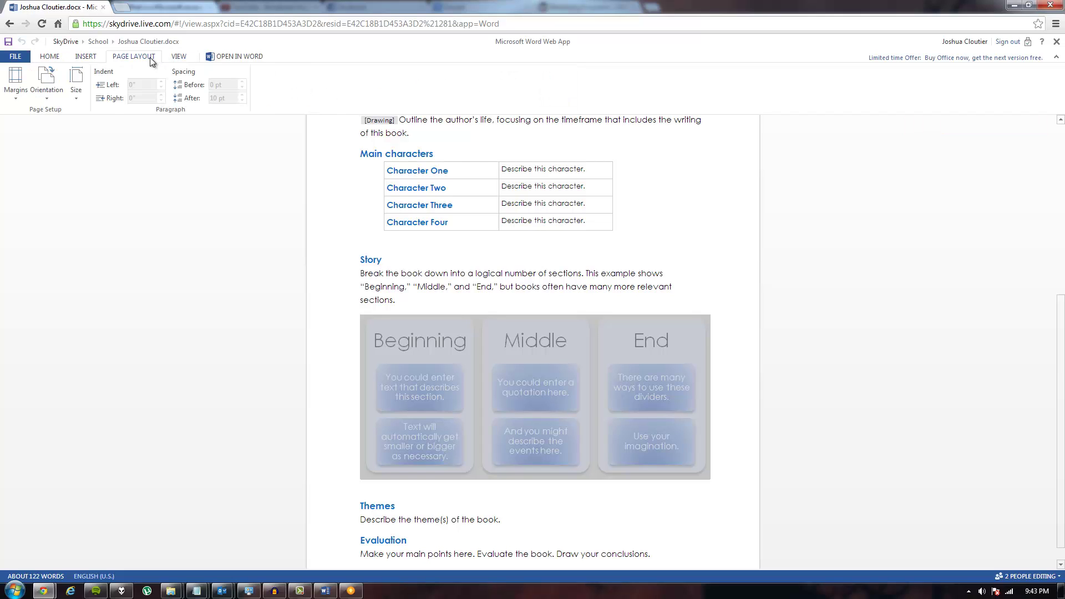
click(53, 57)
Step: Scroll through the report's text, then go to the Google home page
click(527, 220)
scroll(460, 269, up, 4)
scroll(461, 288, up, 2)
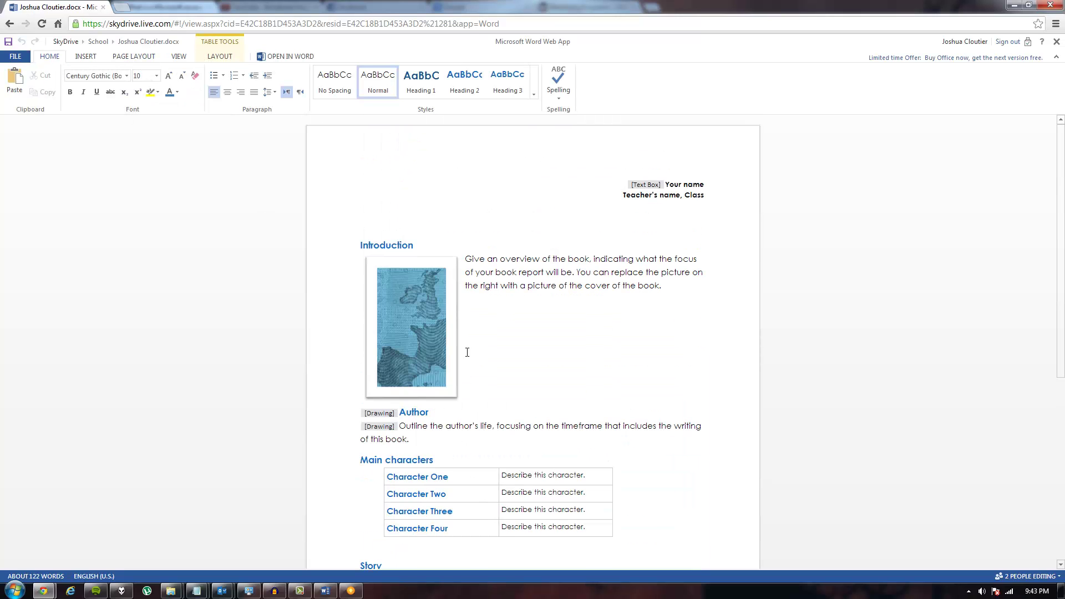
scroll(463, 333, down, 5)
scroll(460, 329, up, 5)
scroll(472, 222, down, 5)
scroll(477, 233, up, 6)
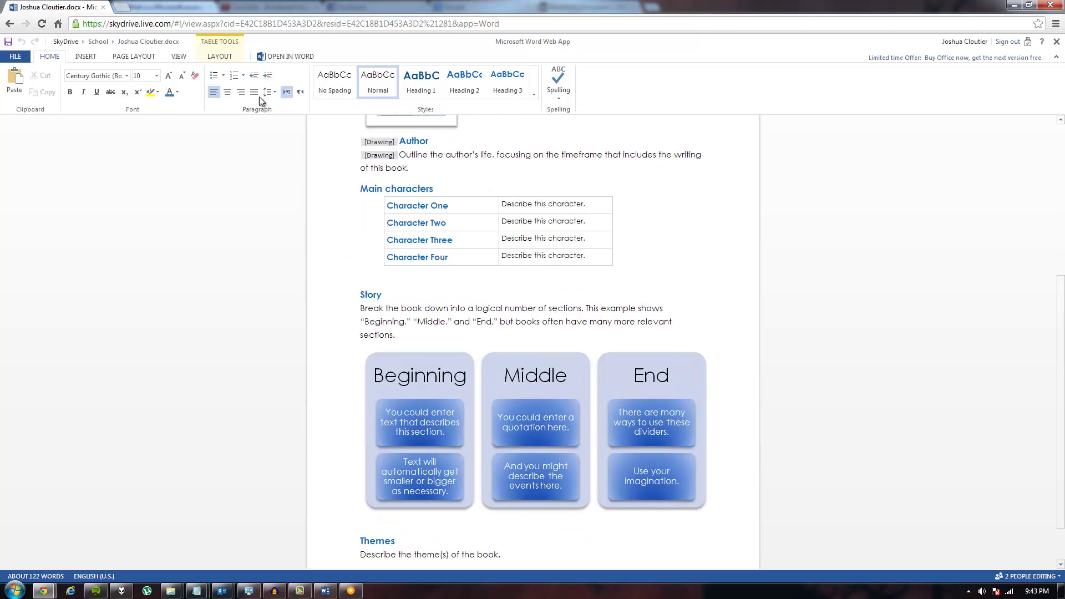
click(57, 24)
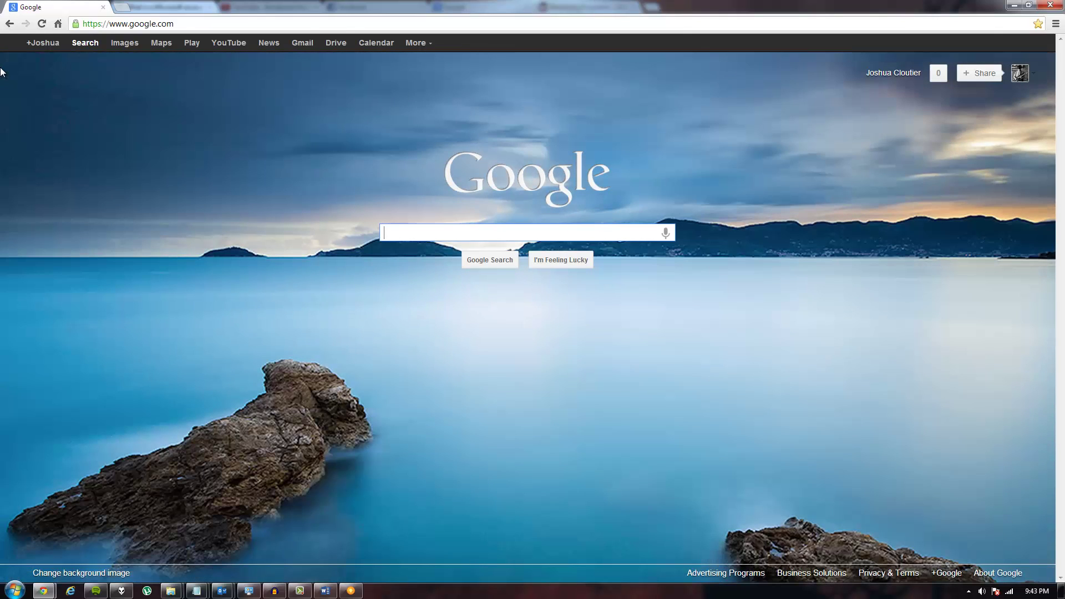
Step: Open Google Drive, close the empty Untitled document, and return to the Google home page
click(328, 45)
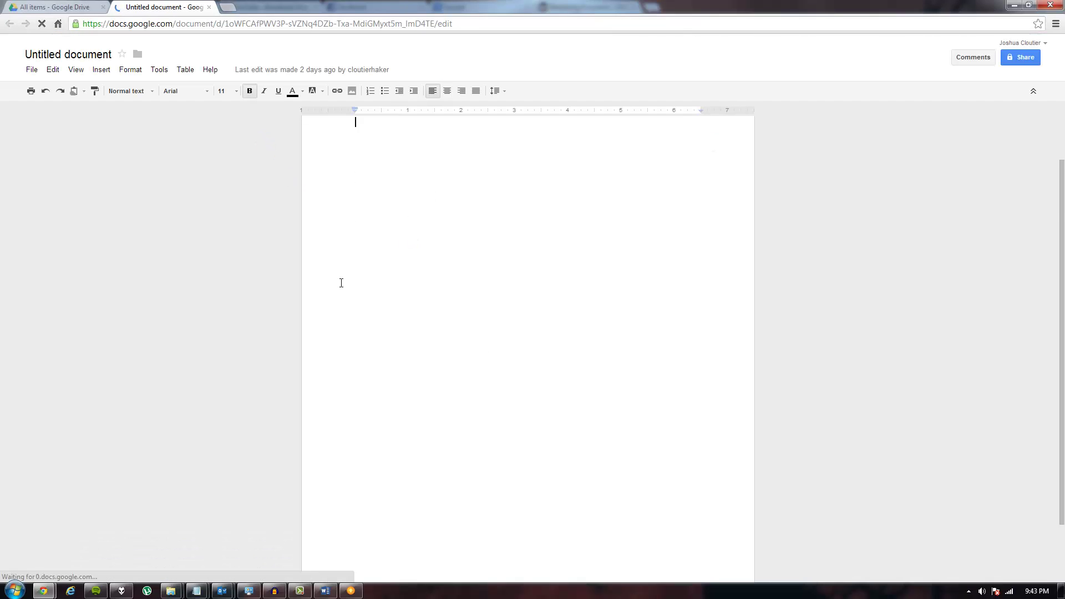
click(208, 7)
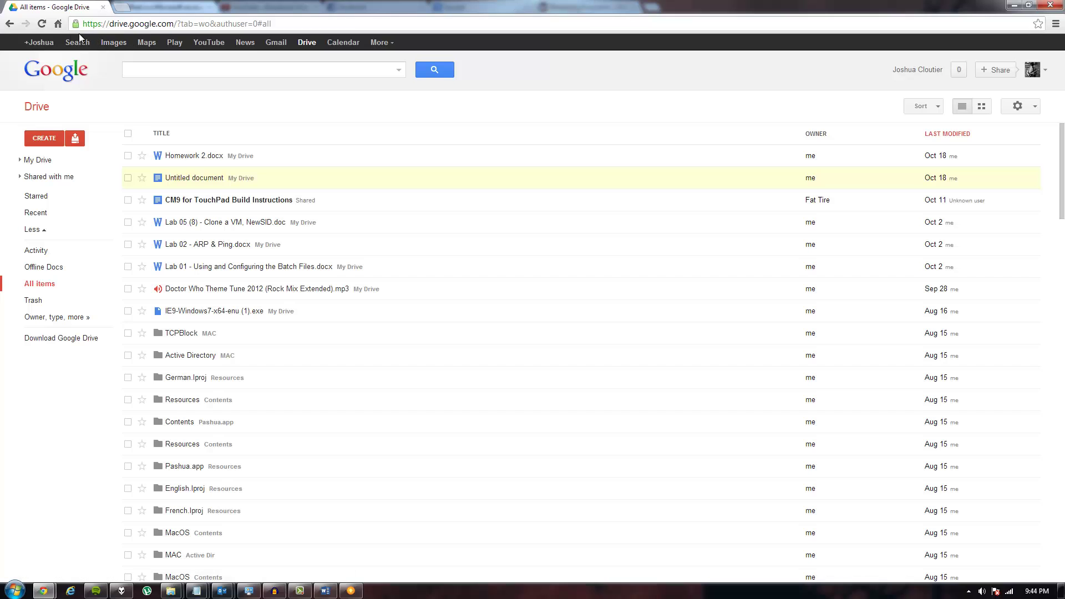
click(57, 25)
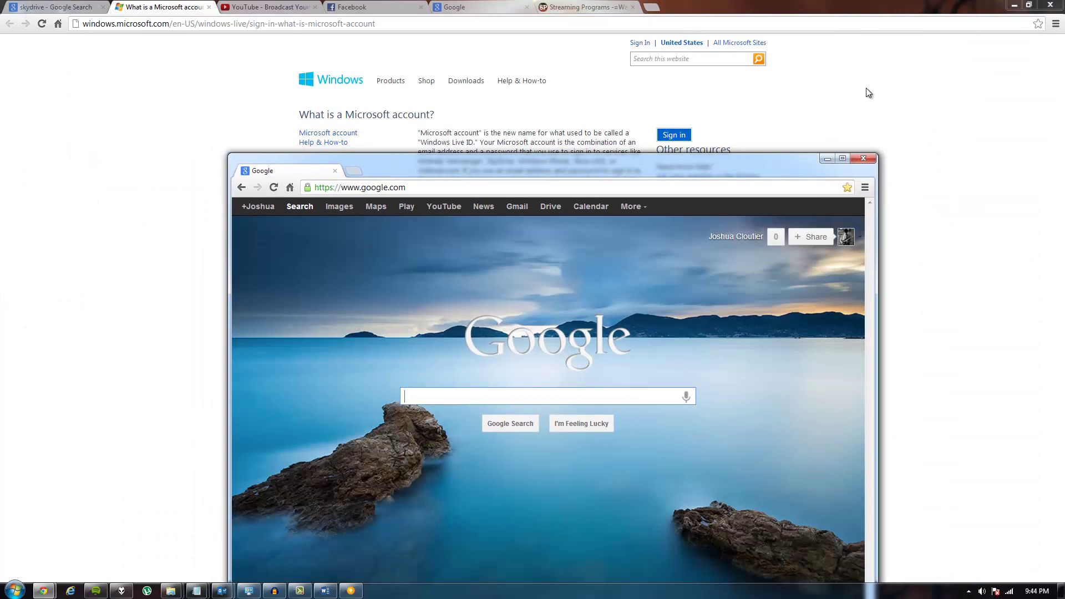
Step: Minimize the Microsoft account, Word, Google and Upload Center windows to reveal the Halloween wallpaper
click(1014, 6)
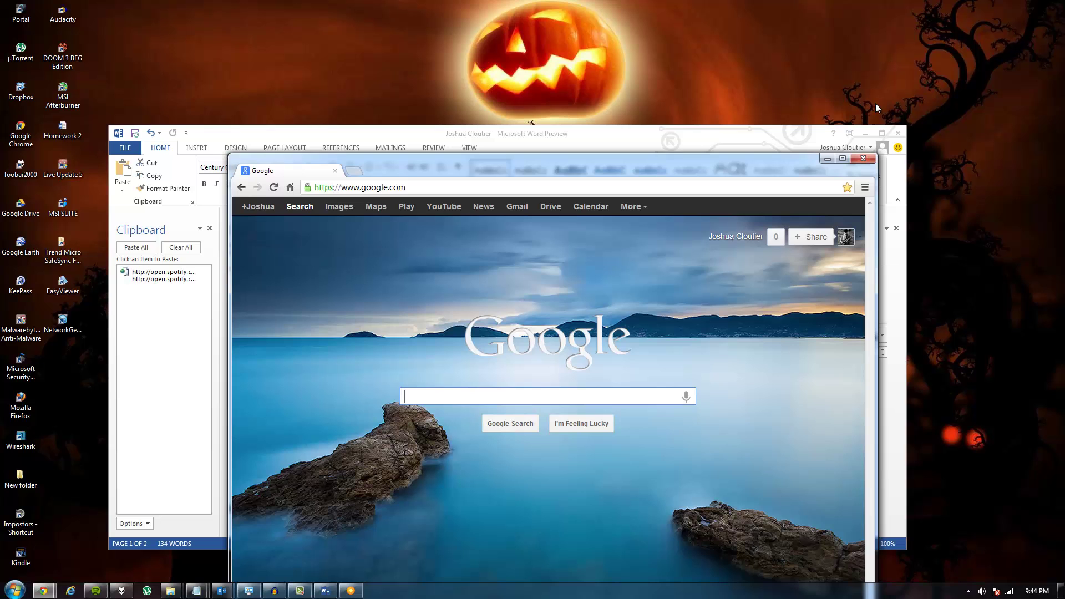
click(867, 133)
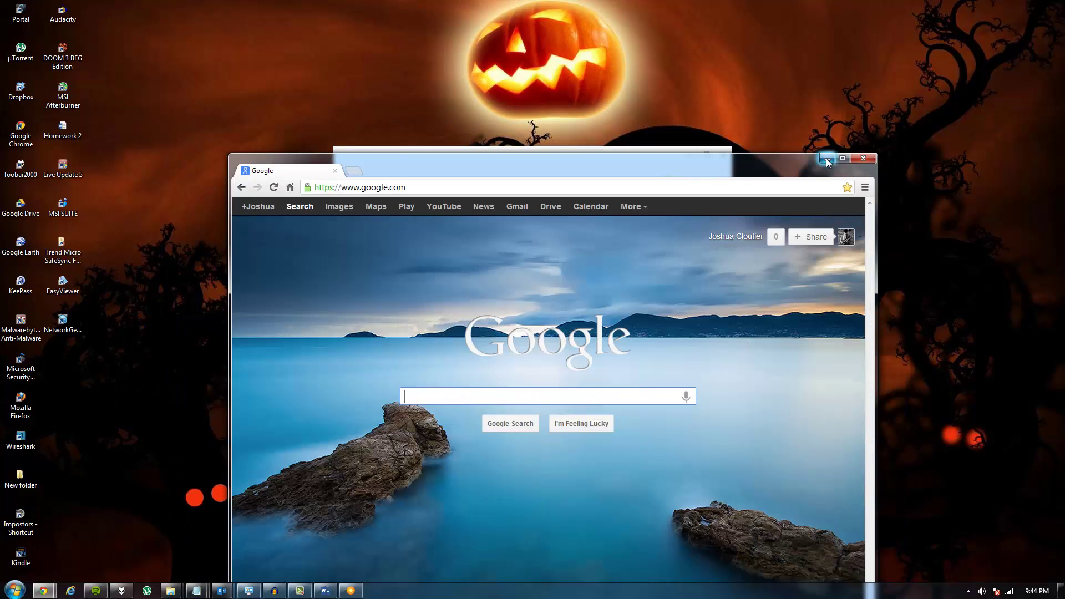
click(752, 187)
drag(787, 159, 756, 442)
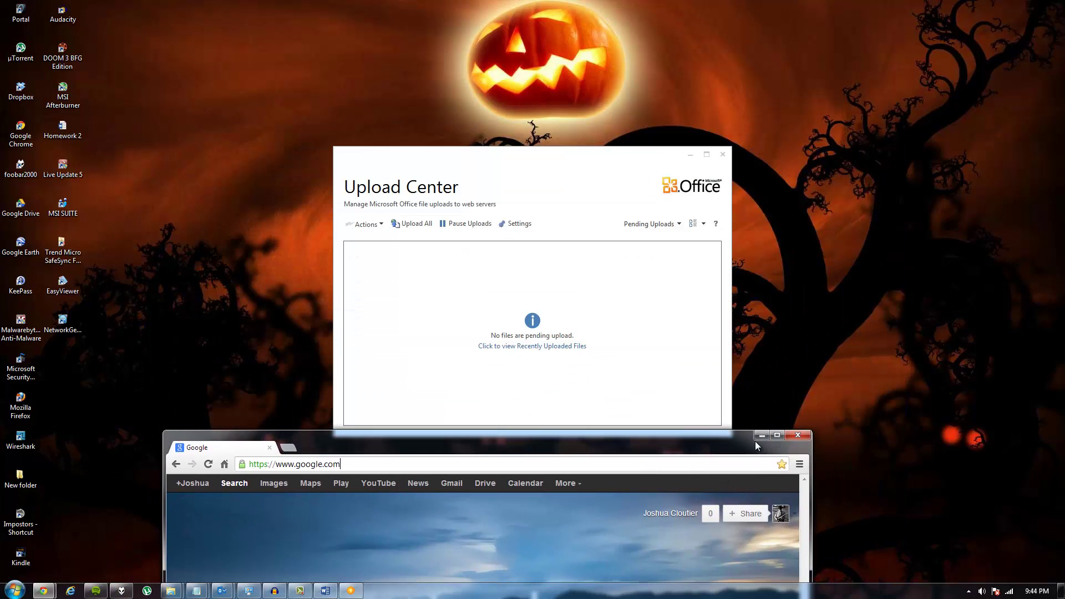
click(759, 435)
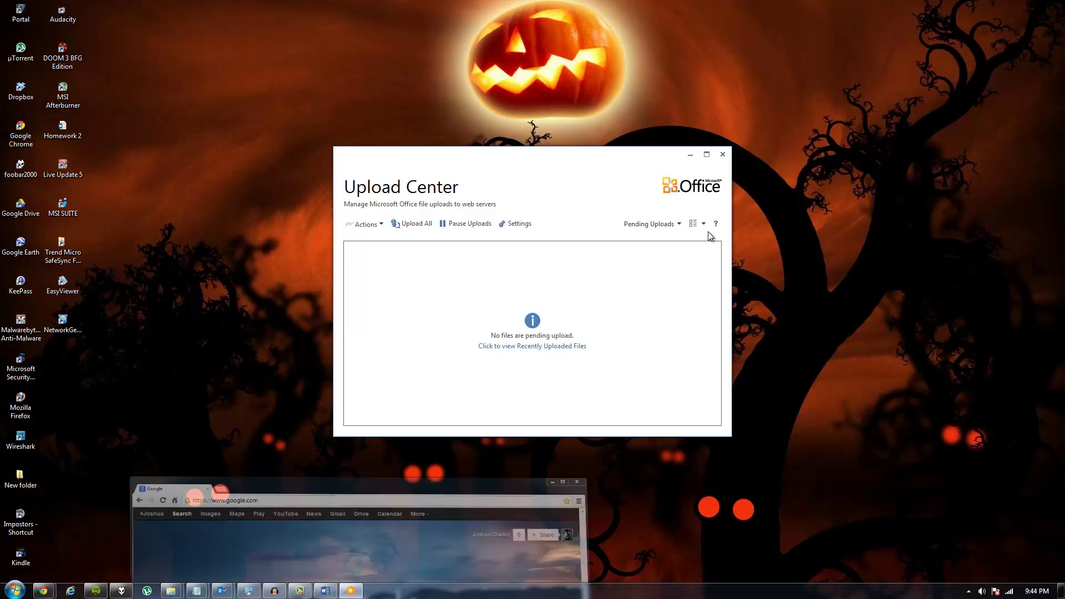
click(691, 156)
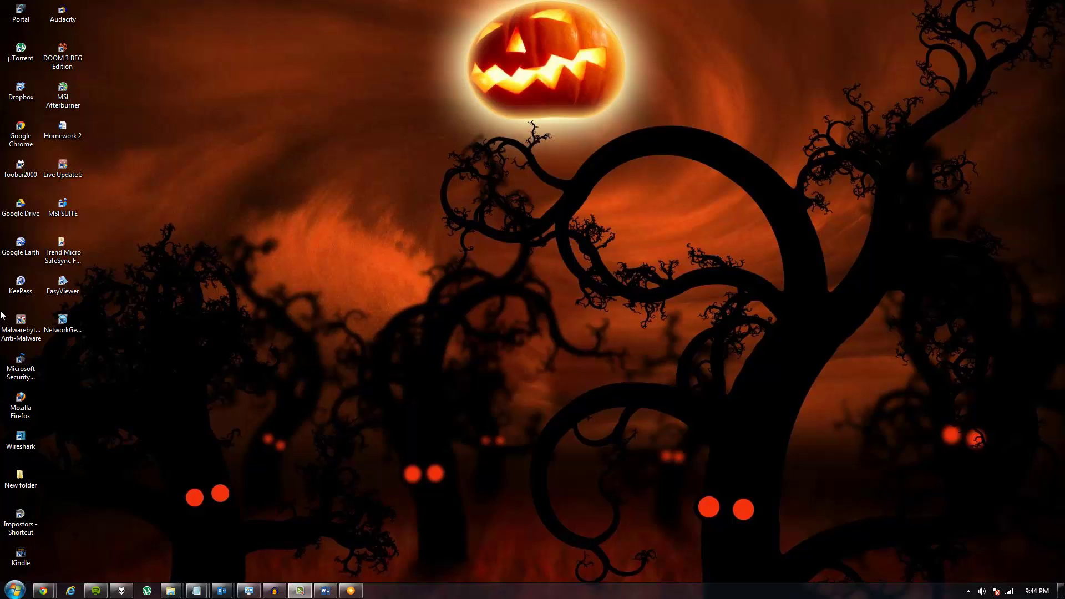
click(14, 590)
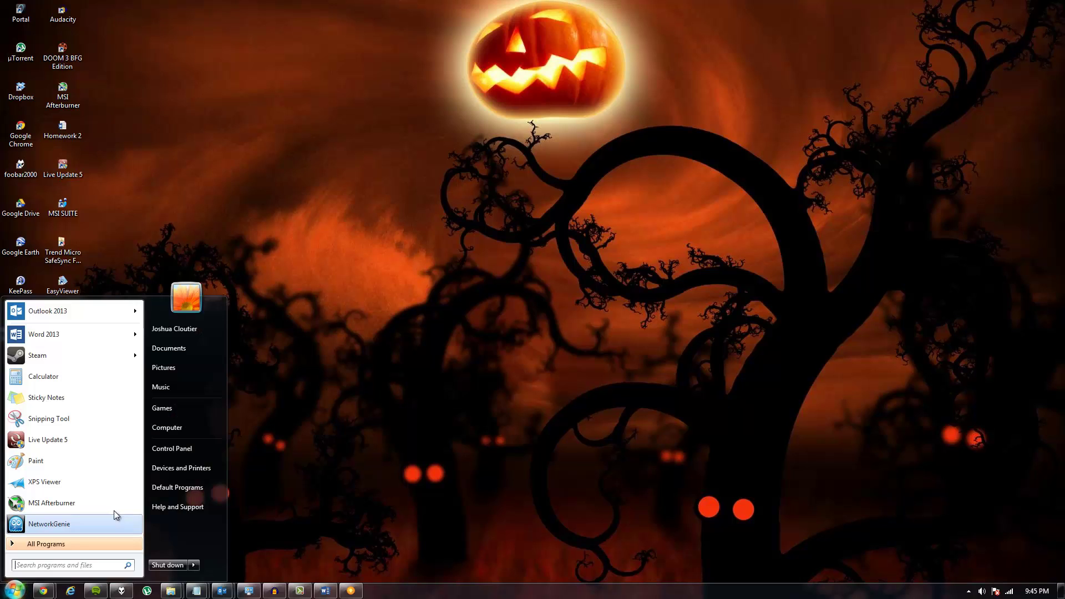
click(166, 428)
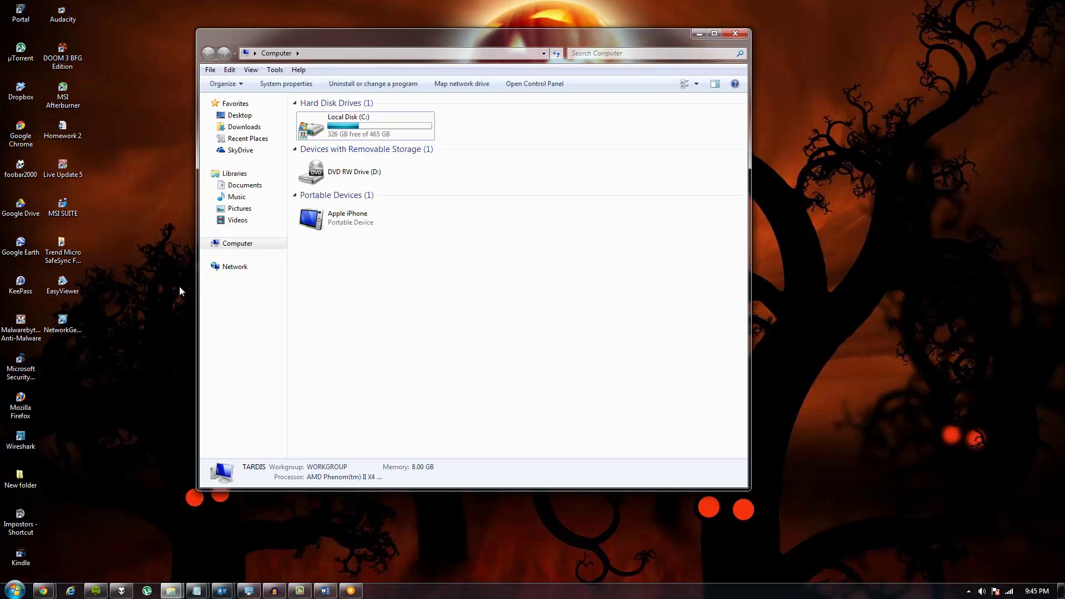
click(228, 150)
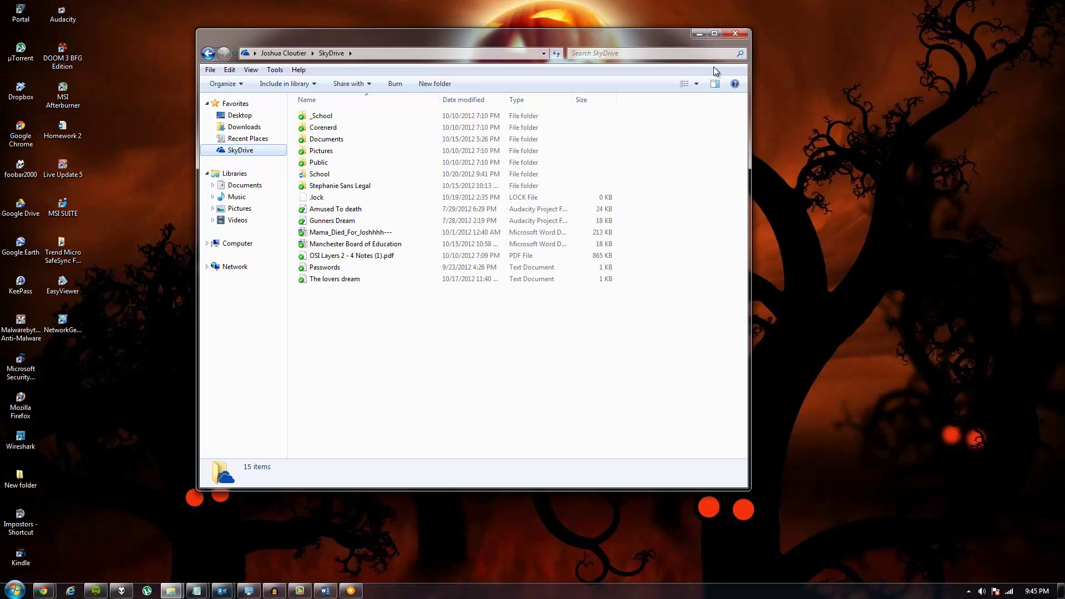
click(737, 35)
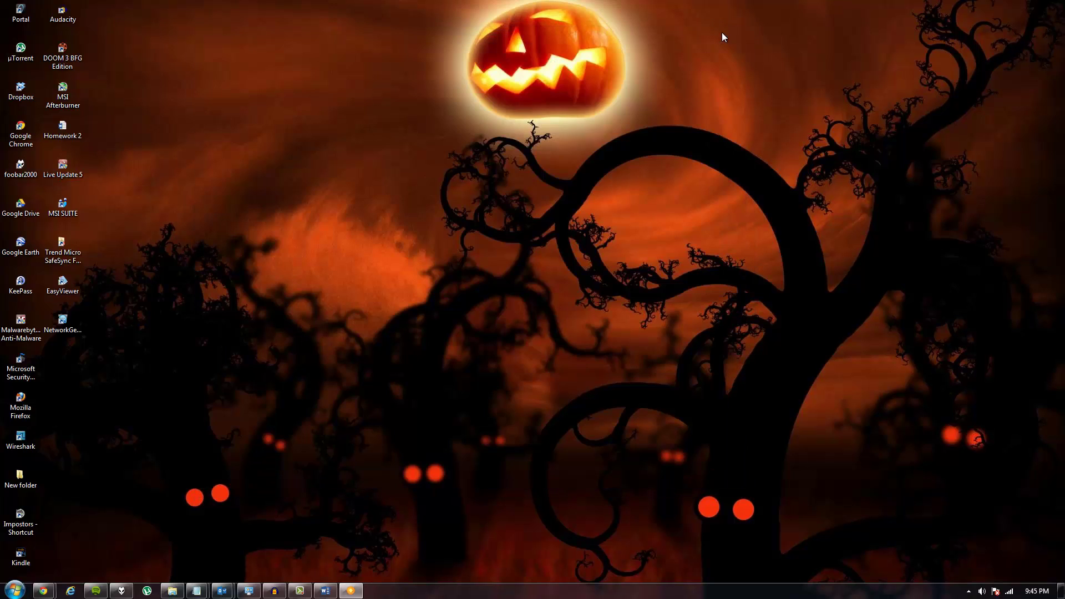